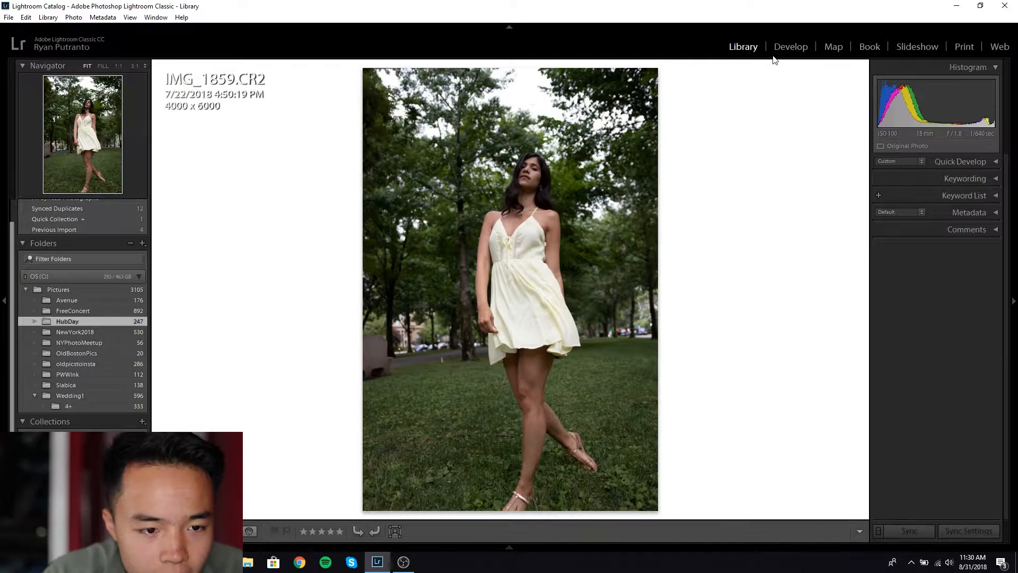
Step: Open IMG_1859.CR2 in Develop and set the surrounding background colour to White
click(782, 47)
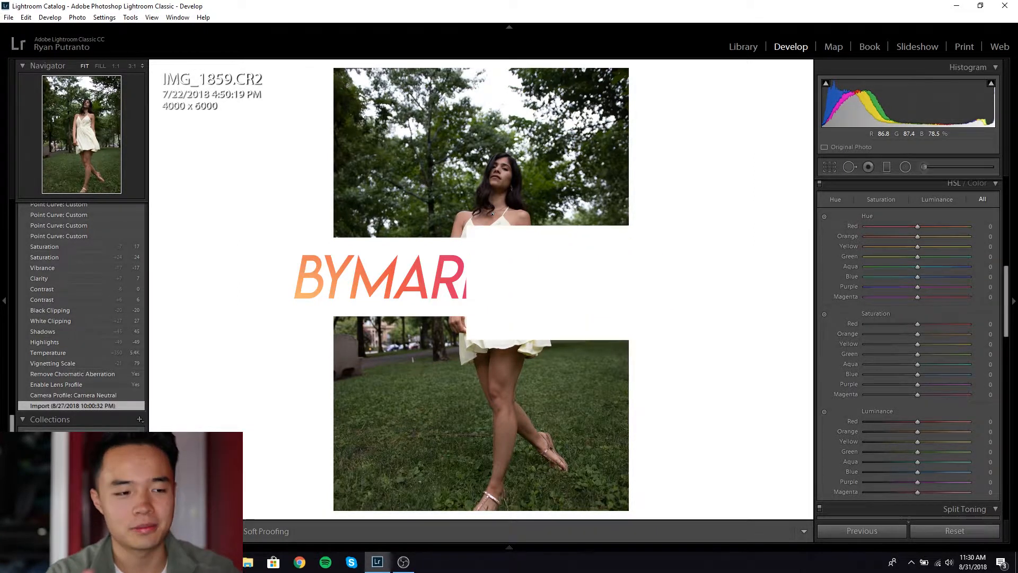
drag(1006, 280, 1006, 190)
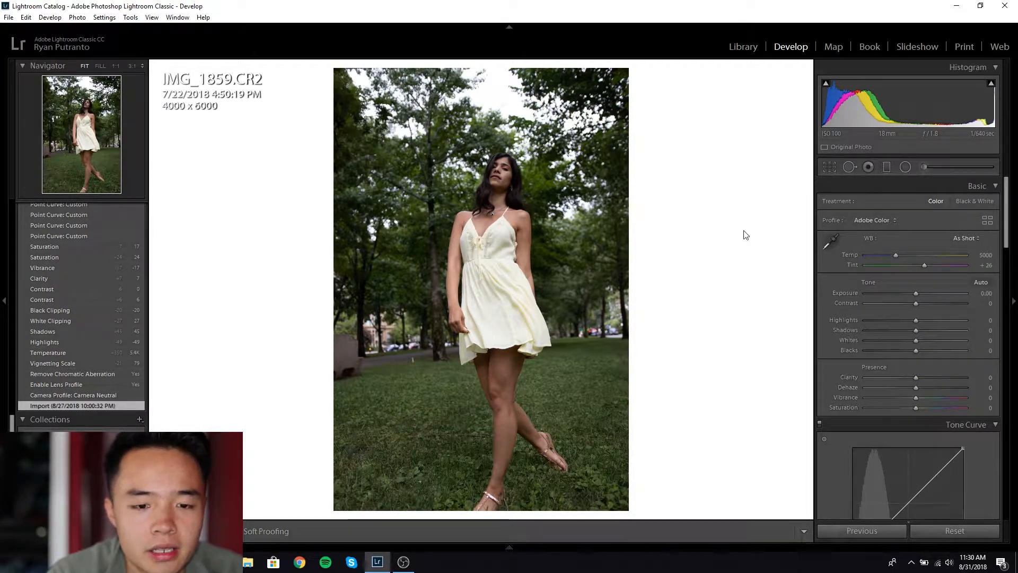
right_click(728, 211)
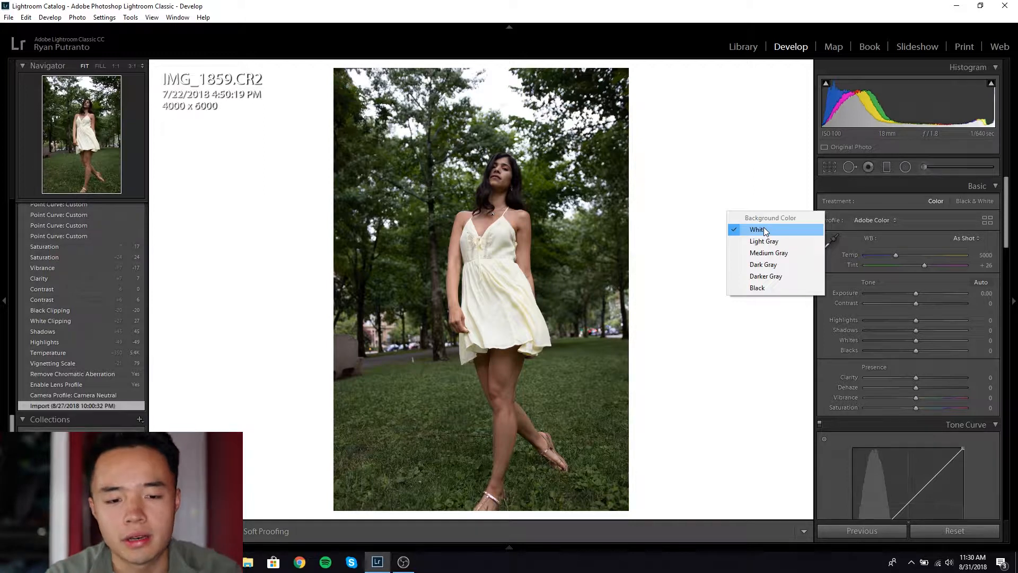
click(770, 264)
right_click(755, 255)
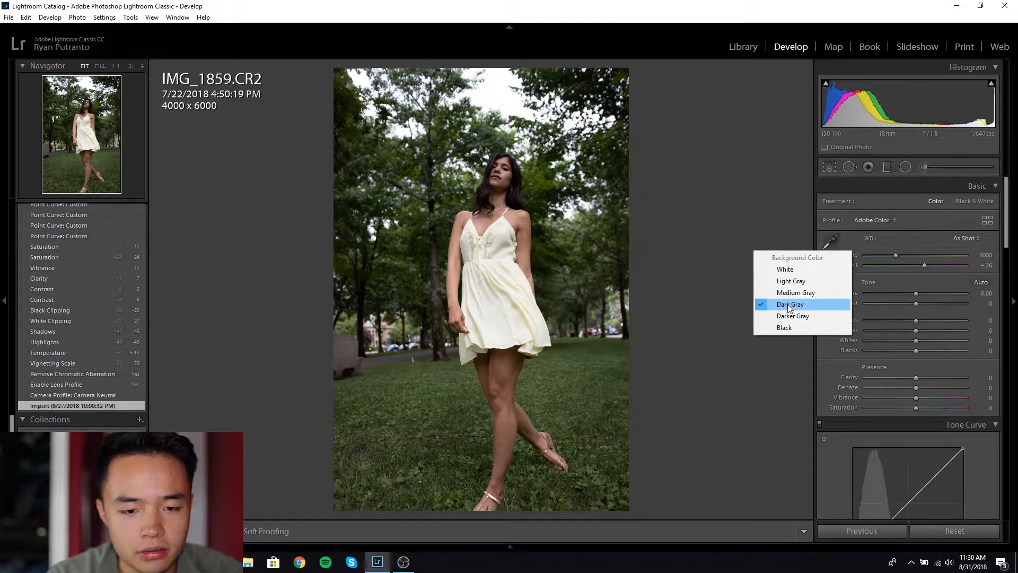
click(794, 272)
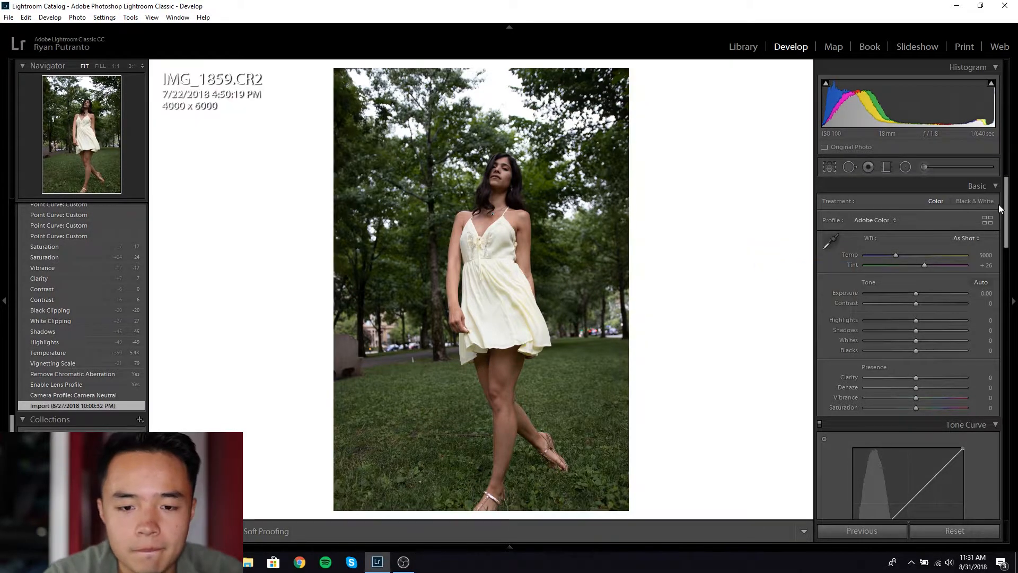
click(887, 224)
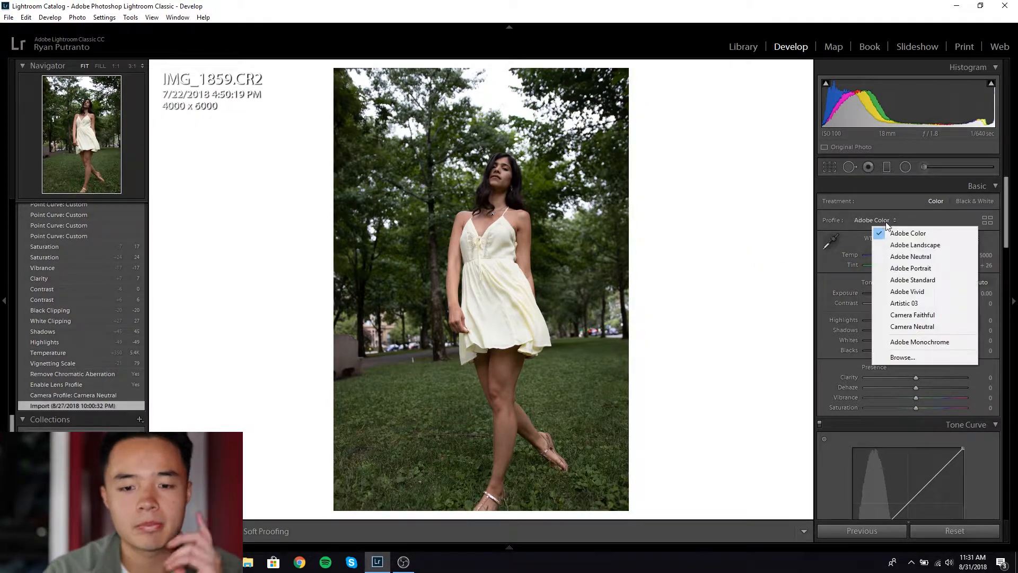
Step: Apply Camera Neutral profile and enable lens profile corrections and chromatic aberration removal
click(920, 327)
drag(1006, 222, 1006, 432)
click(877, 326)
click(877, 317)
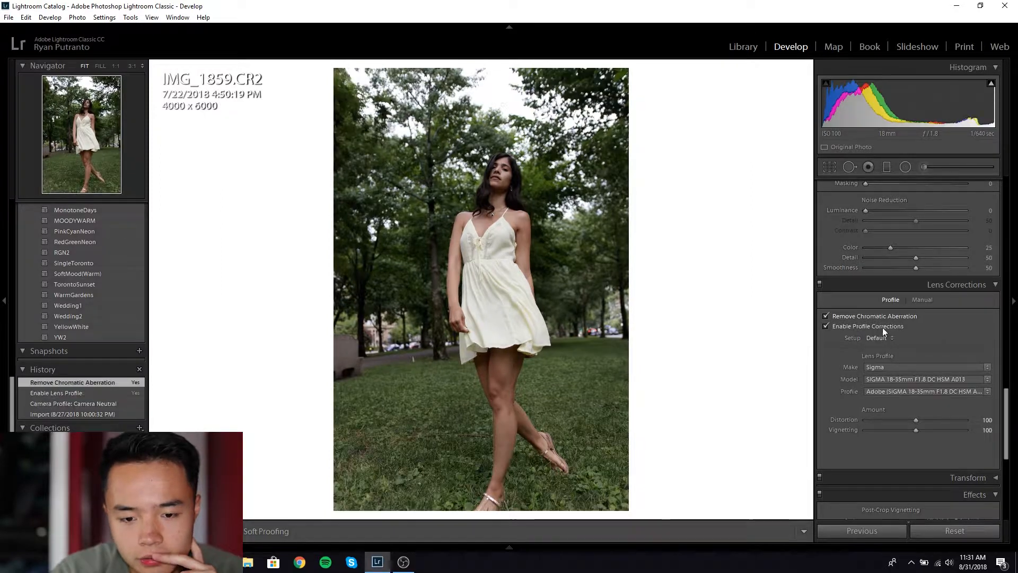
drag(1006, 424, 1015, 212)
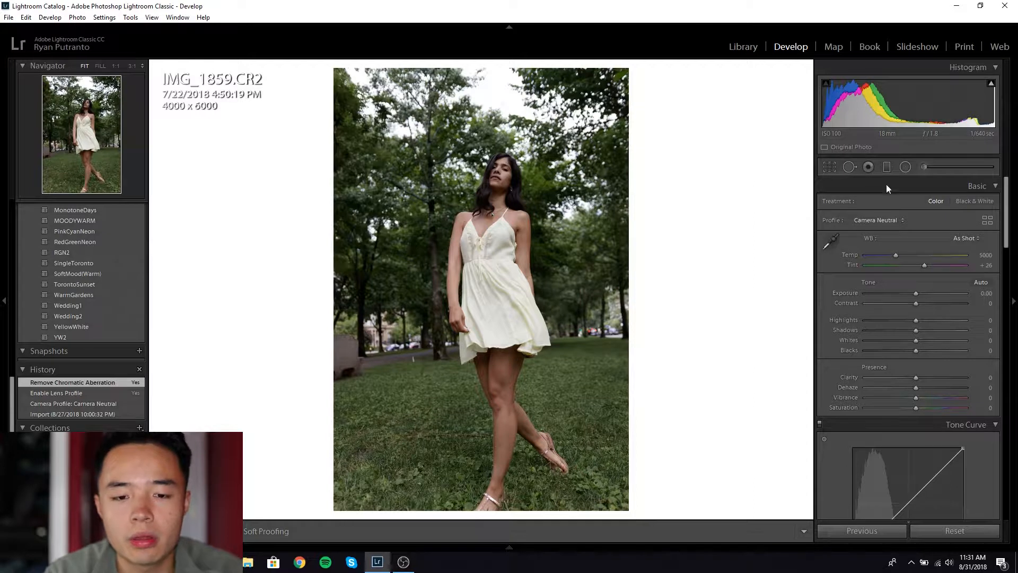
Step: Sample white balance with the eyedropper, then warm Temp to 5250
click(827, 242)
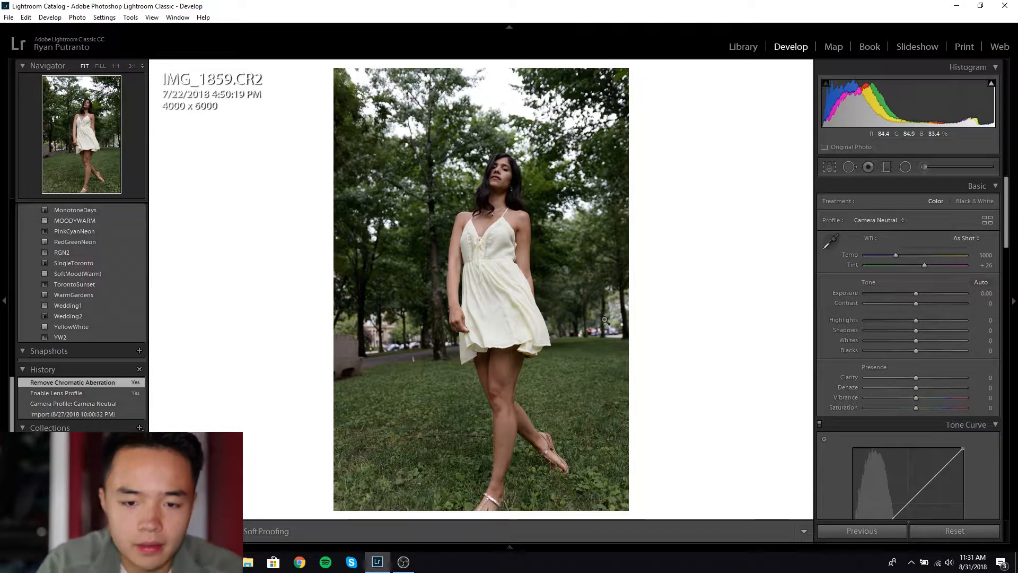
drag(946, 253, 948, 254)
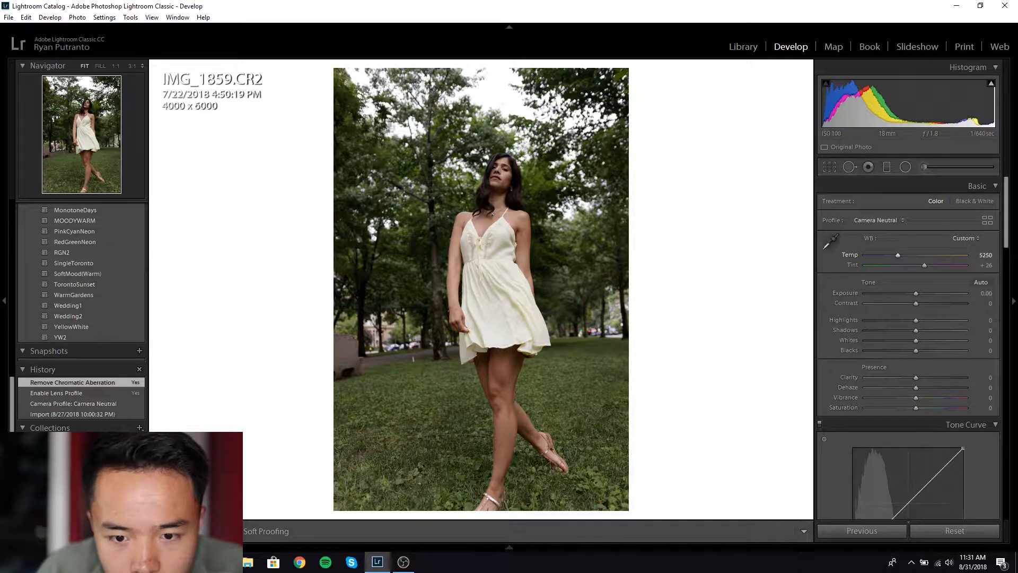
mouse_move(1006, 225)
mouse_down()
mouse_move(1011, 412)
mouse_move(1010, 240)
mouse_up()
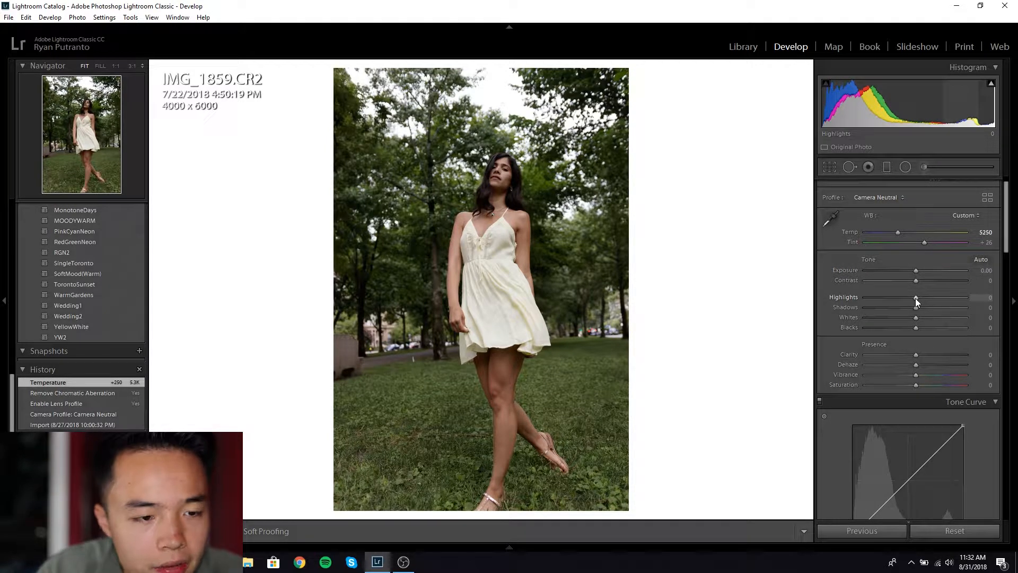
Step: Set Highlights -42, Shadows +33, Whites +37 and Blacks -15, checking clipping with J
drag(915, 298, 893, 297)
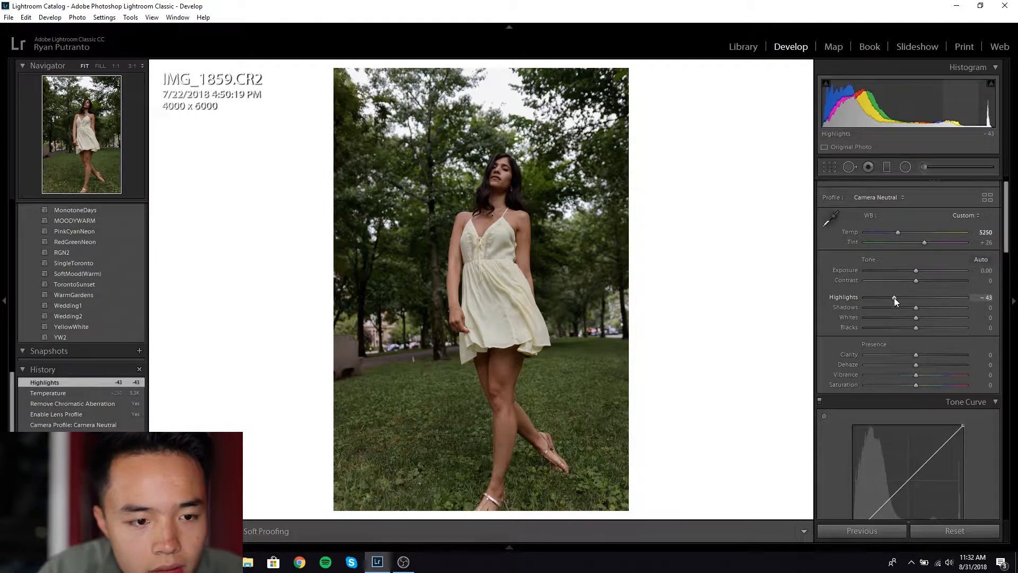
drag(894, 298, 925, 297)
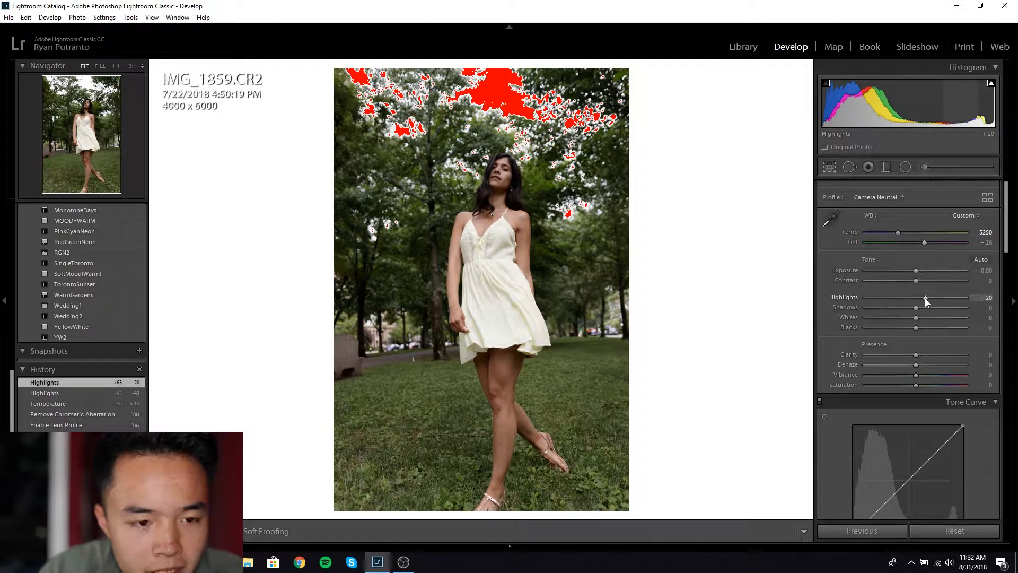
drag(925, 298, 909, 301)
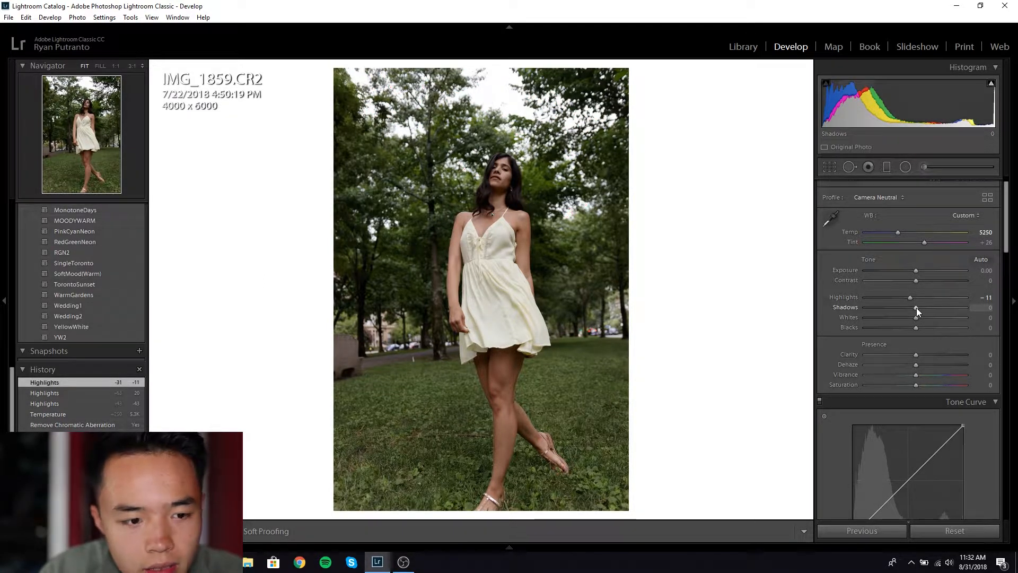
drag(917, 308, 906, 329)
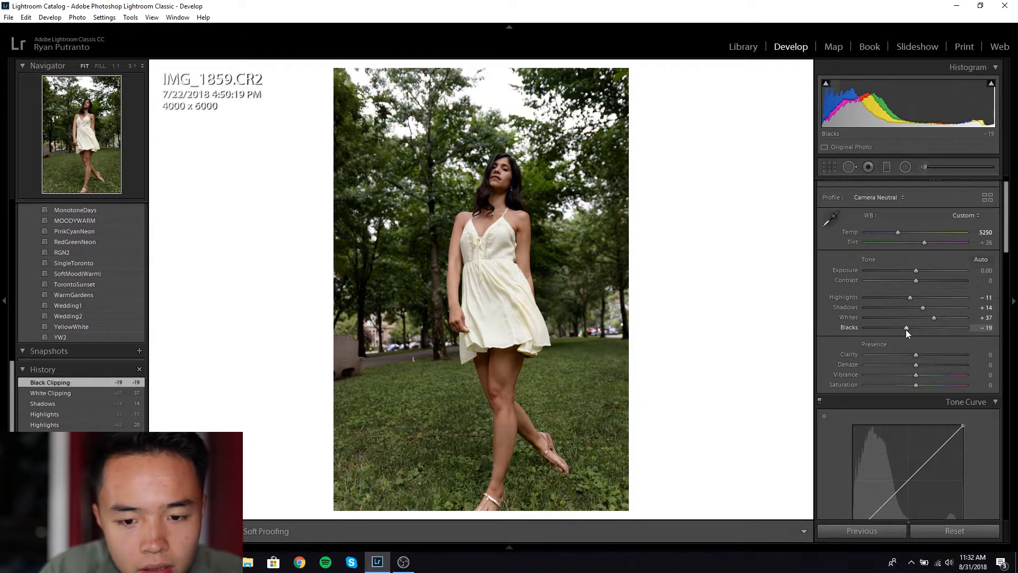
drag(906, 329, 908, 329)
key(j)
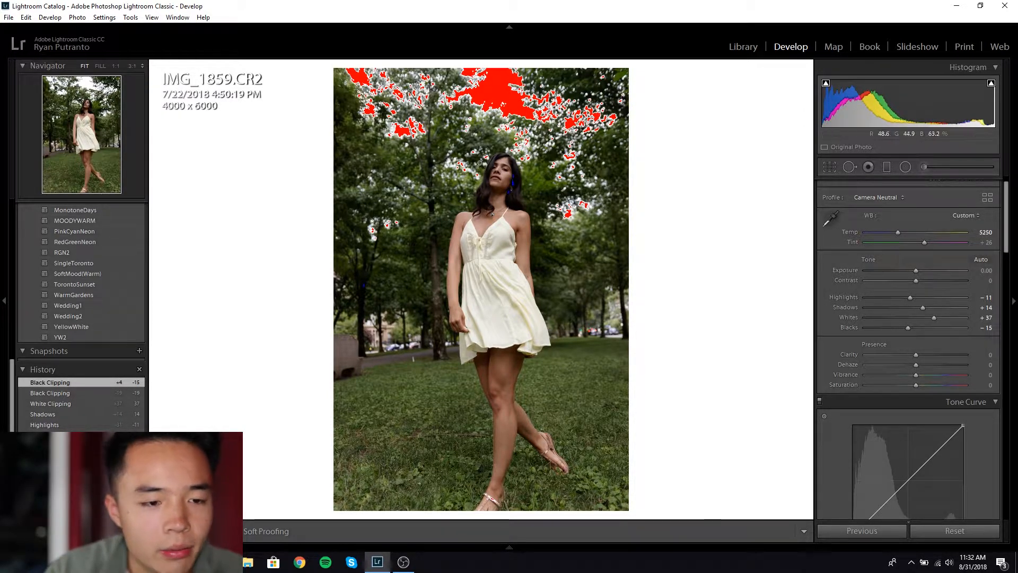
drag(912, 302, 931, 310)
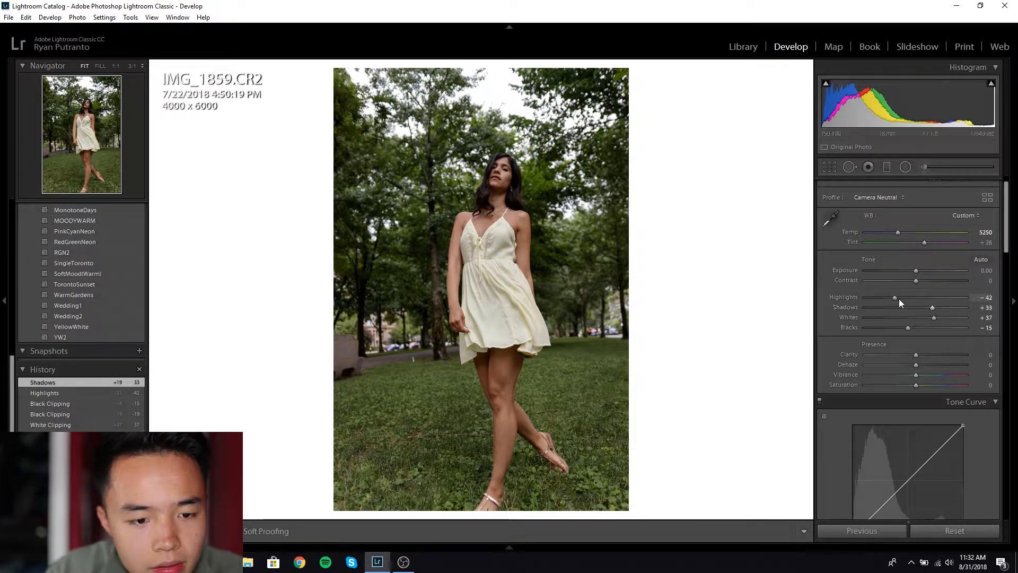
key(j)
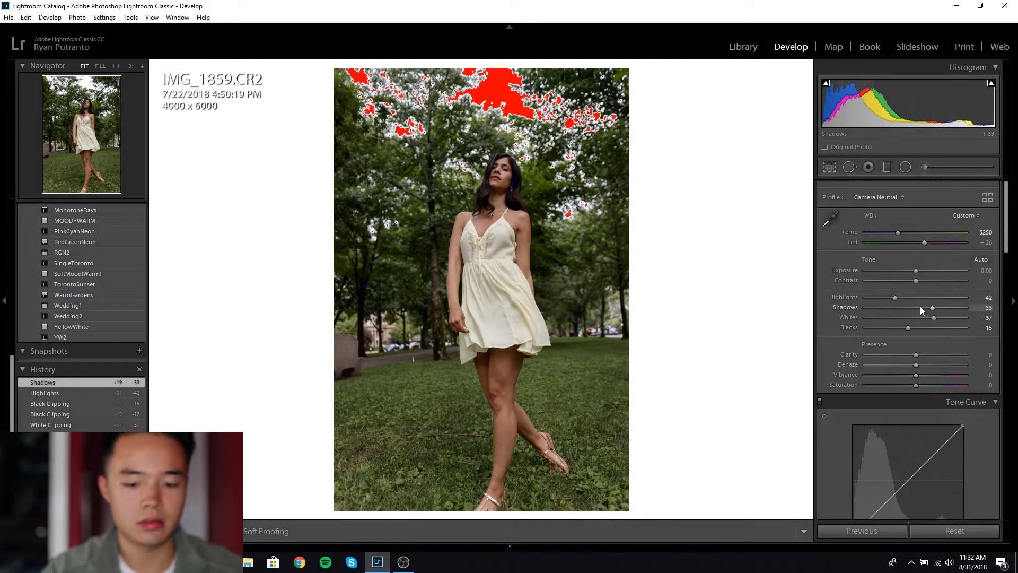
key(j)
key(backslash)
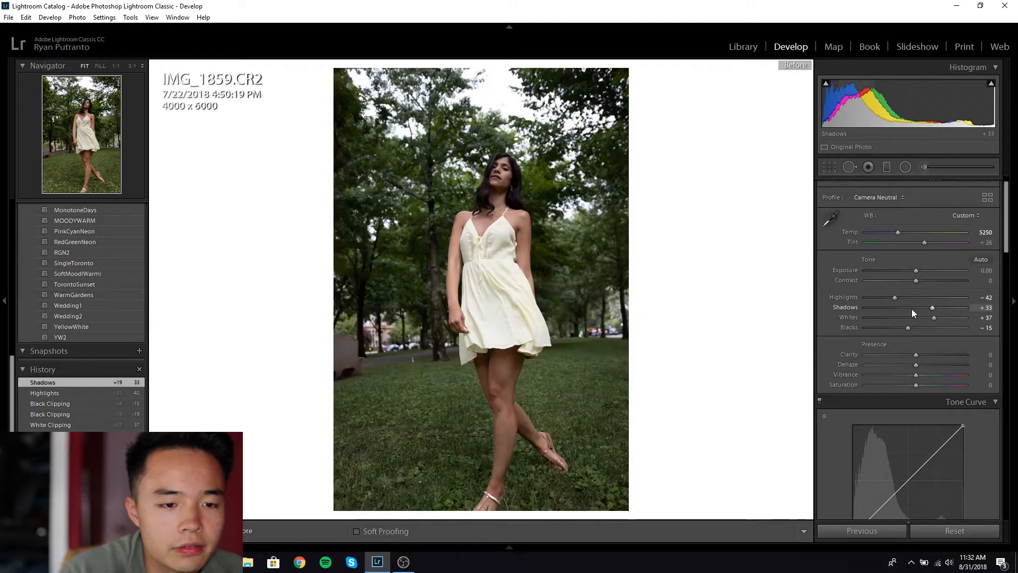
key(backslash)
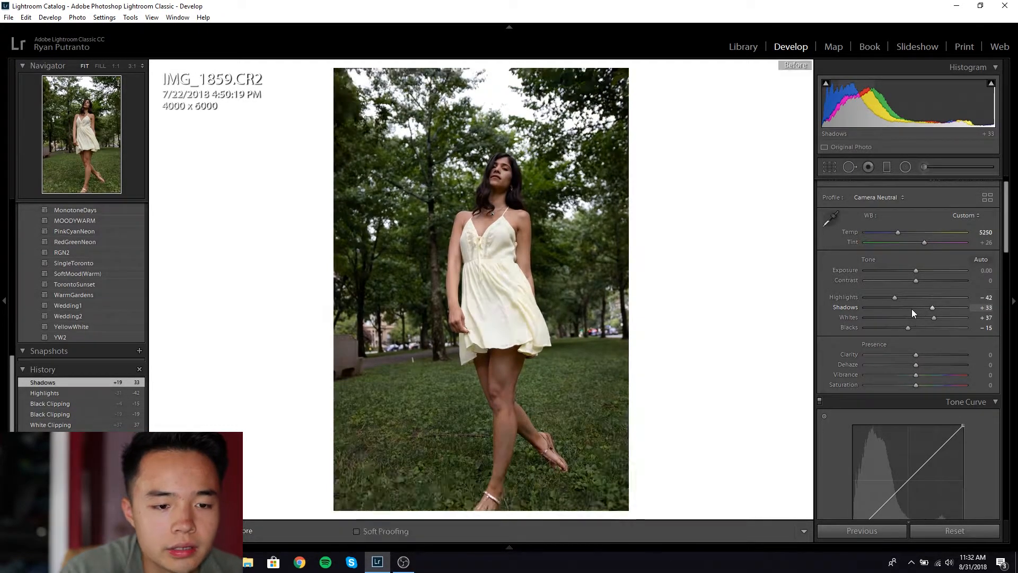
key(backslash)
key(backslash)
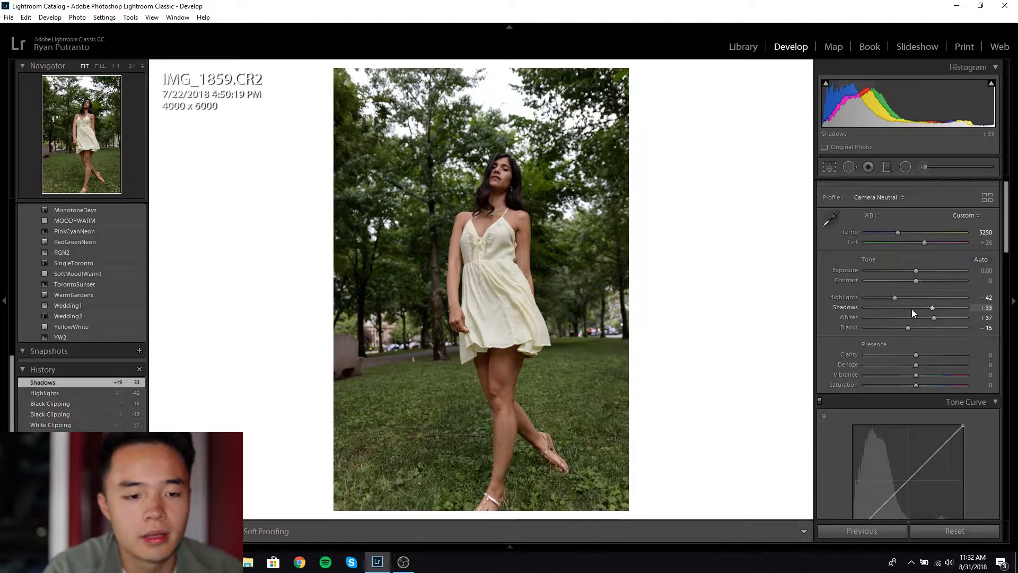
key(backslash)
key(backslash)
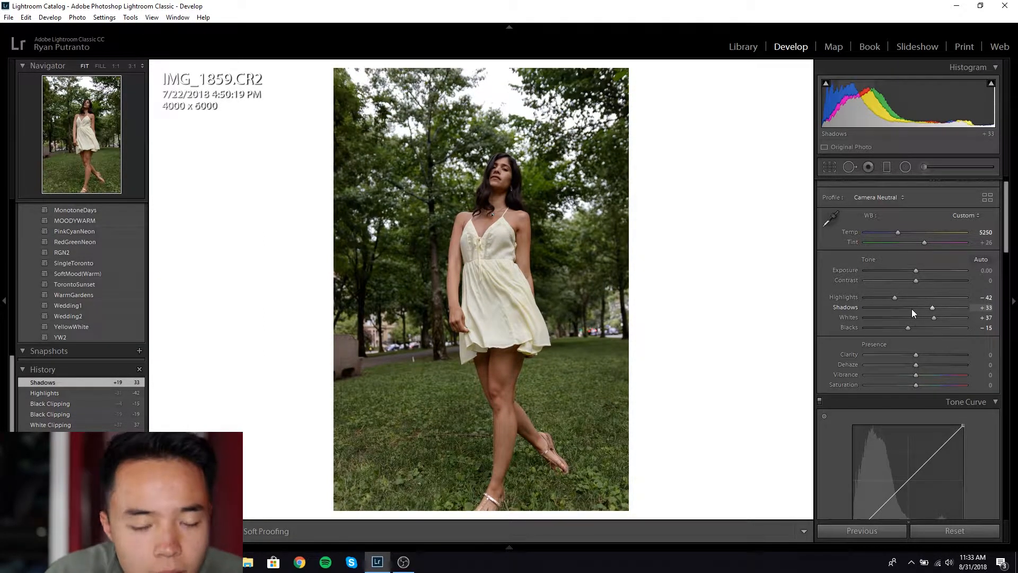
key(backslash)
key(backslash)
key(backslash)
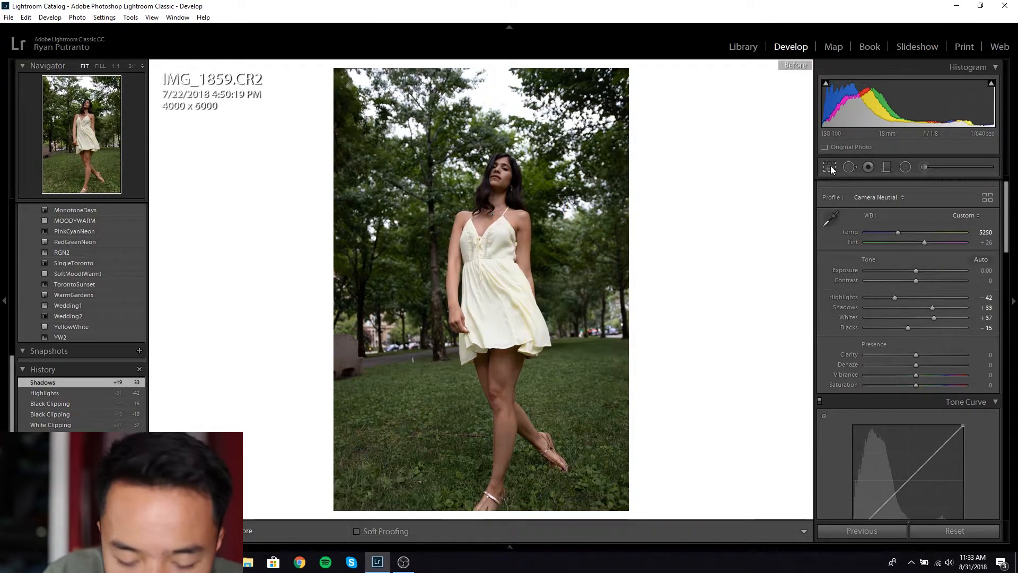
key(backslash)
key(backslash)
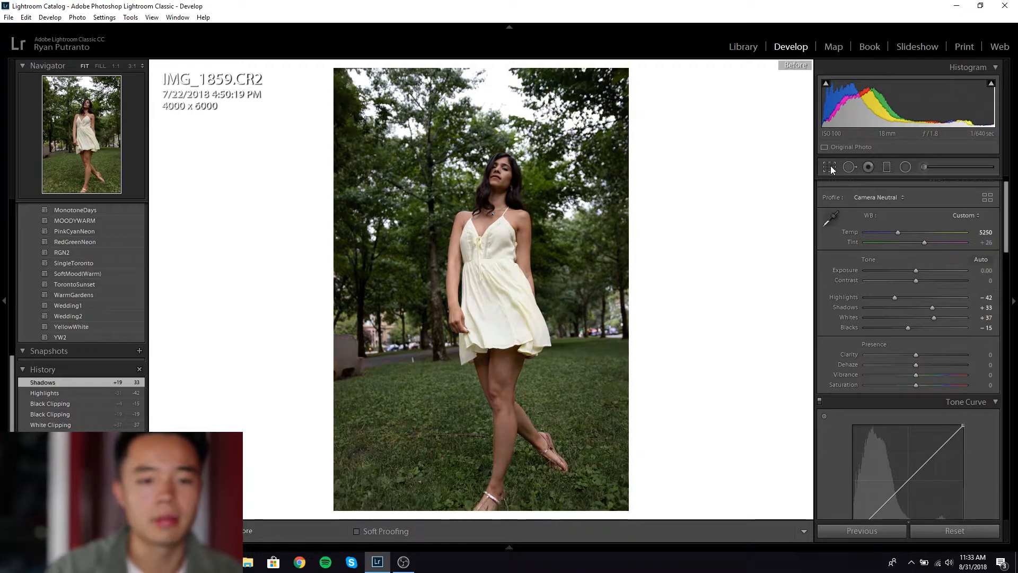
key(backslash)
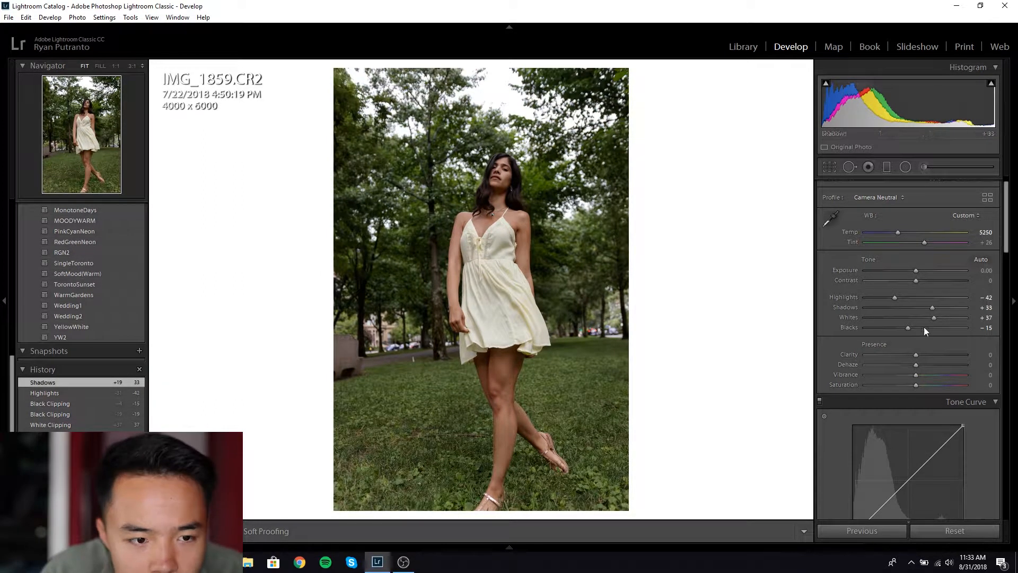
Step: Set Clarity +12, Vibrance -26 and Saturation +25 in the Presence section
drag(917, 353, 923, 357)
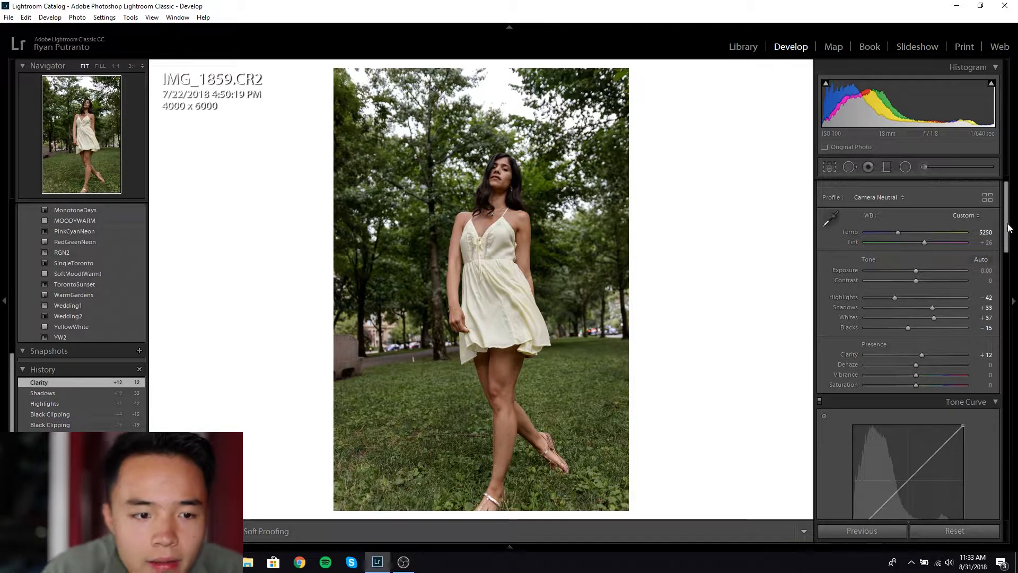
drag(1005, 230, 1004, 271)
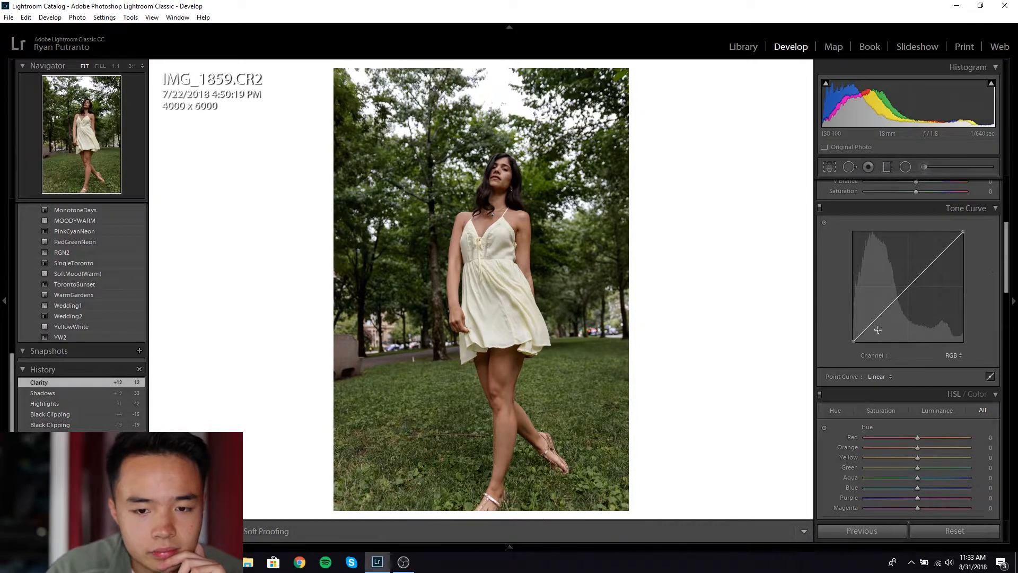
drag(1006, 233, 1006, 225)
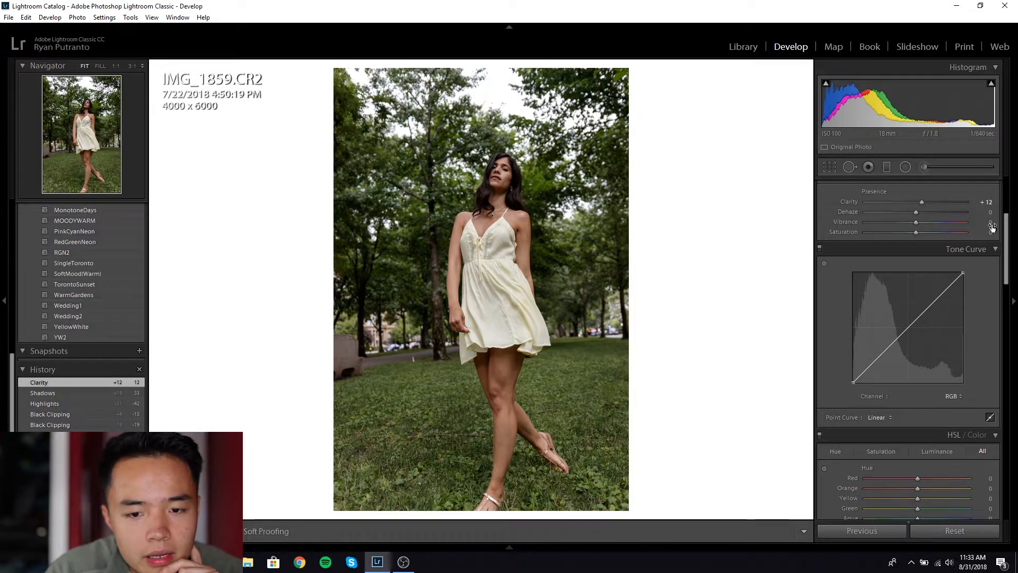
mouse_move(915, 224)
mouse_down()
mouse_move(903, 224)
mouse_move(927, 234)
mouse_up()
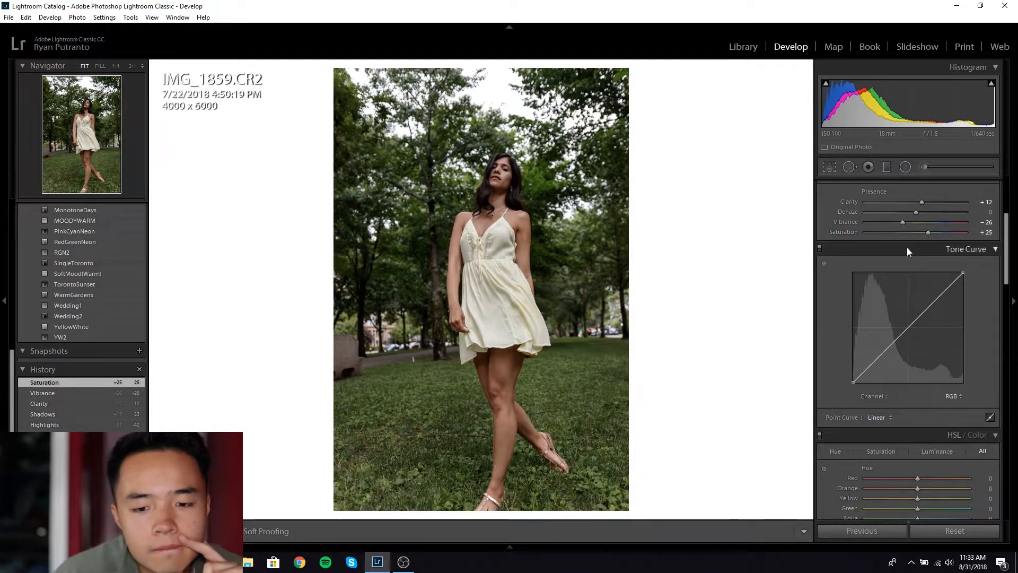
Step: Add shadow, midtone and highlight points to the RGB tone curve
click(881, 357)
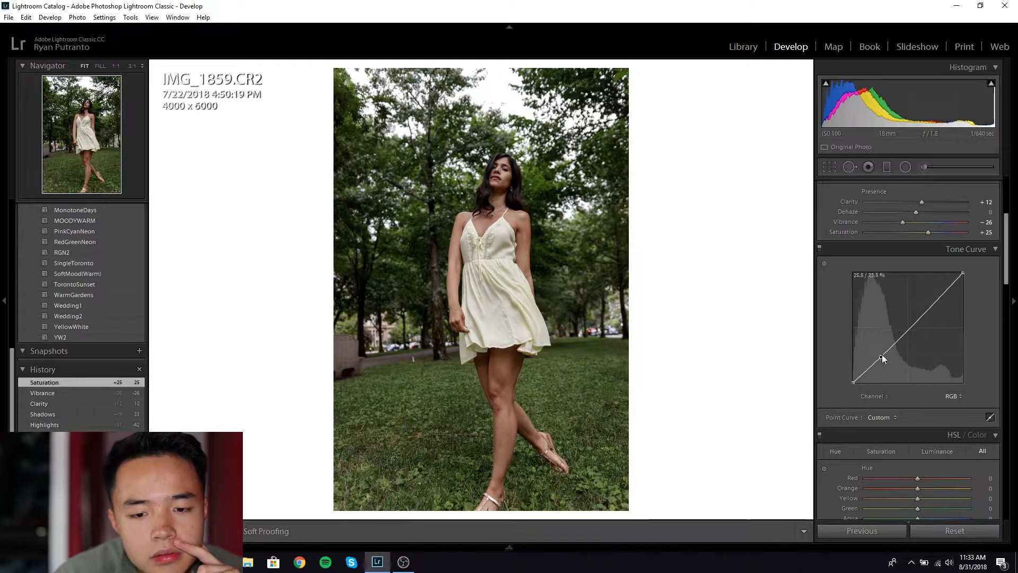
click(908, 330)
click(936, 302)
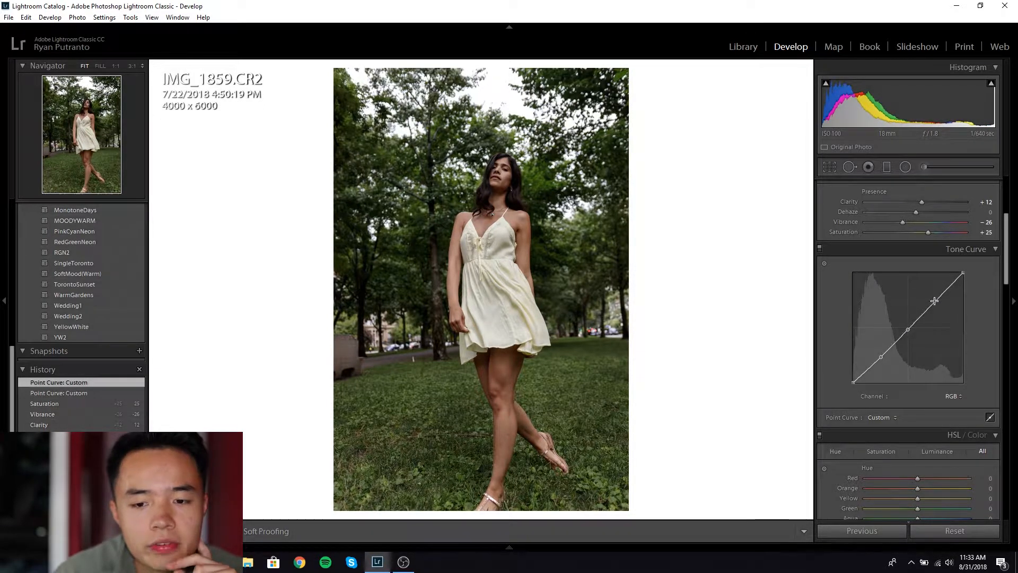
drag(1006, 245, 1008, 254)
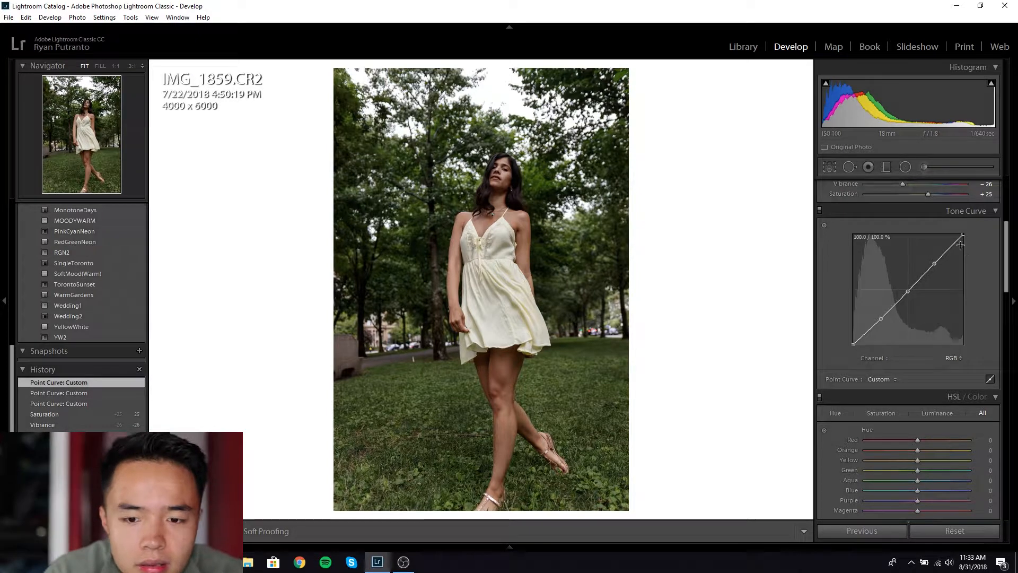
Step: Lower the curve's white point to about 91% and refine black, shadow and midtone points
drag(962, 236, 973, 236)
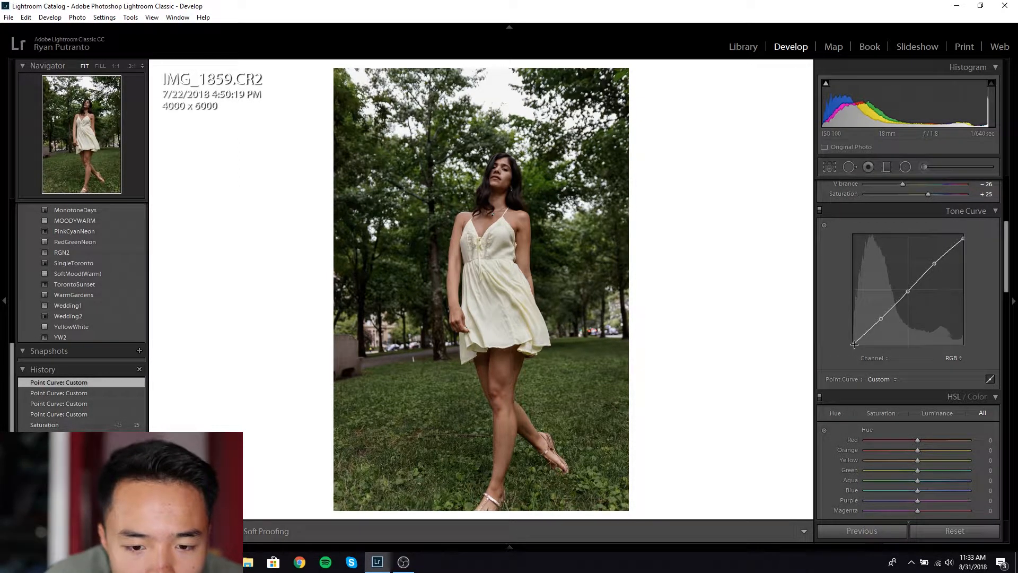
drag(851, 347, 845, 345)
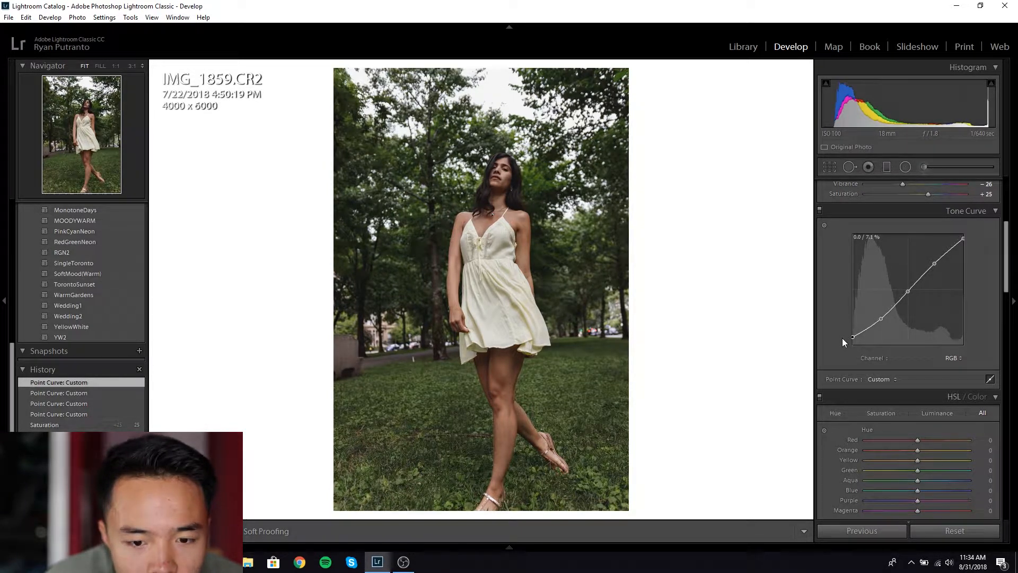
drag(842, 341, 840, 340)
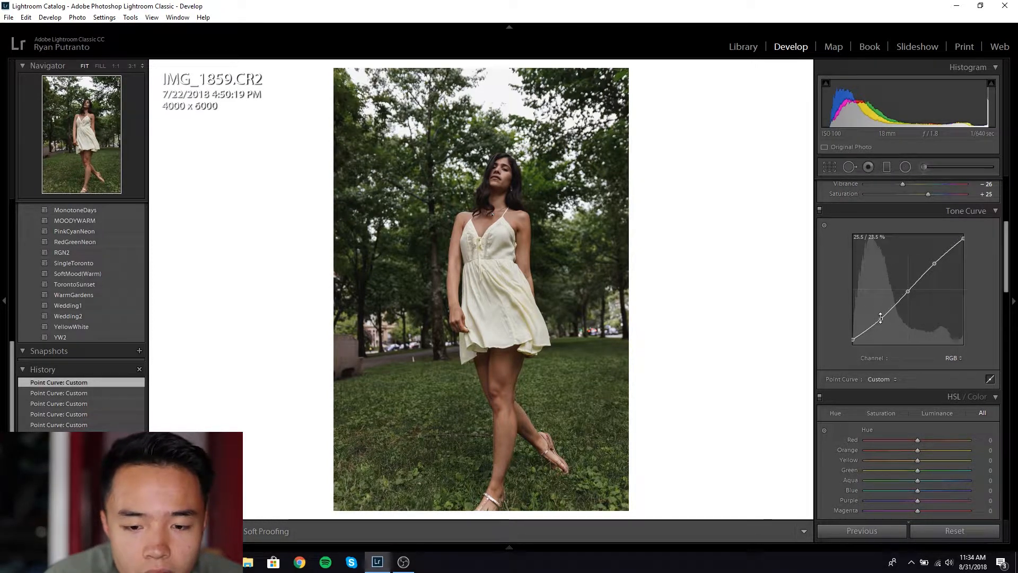
drag(881, 319, 884, 319)
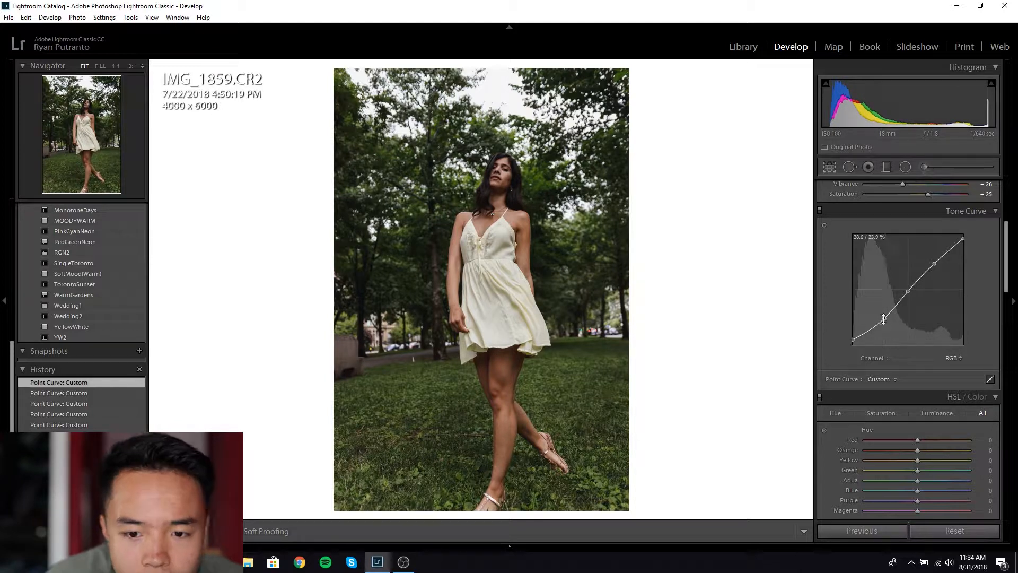
drag(909, 291, 933, 260)
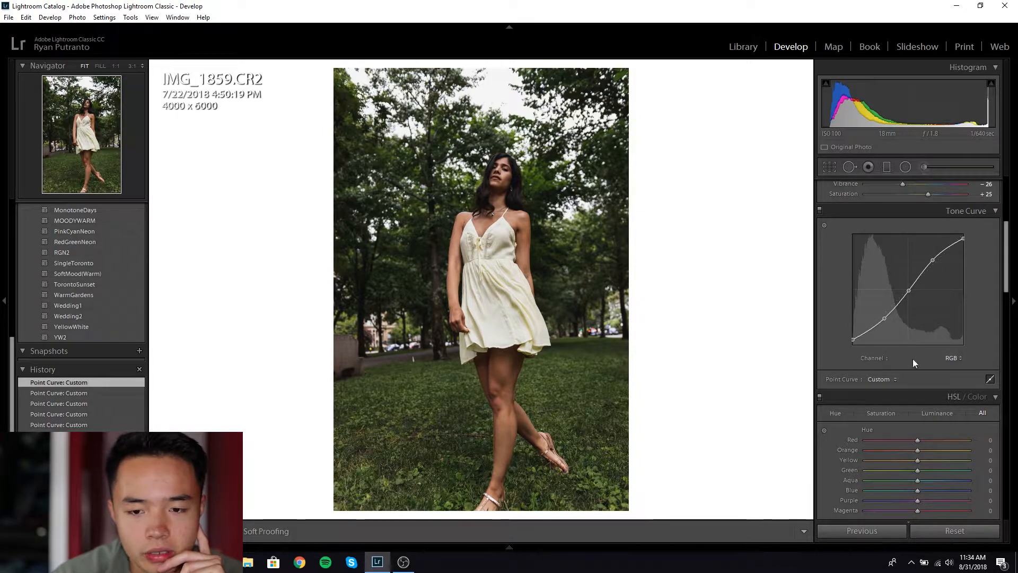
drag(1005, 265, 1015, 511)
Step: Shift the Calibration Blue Primary Hue to -17
click(915, 499)
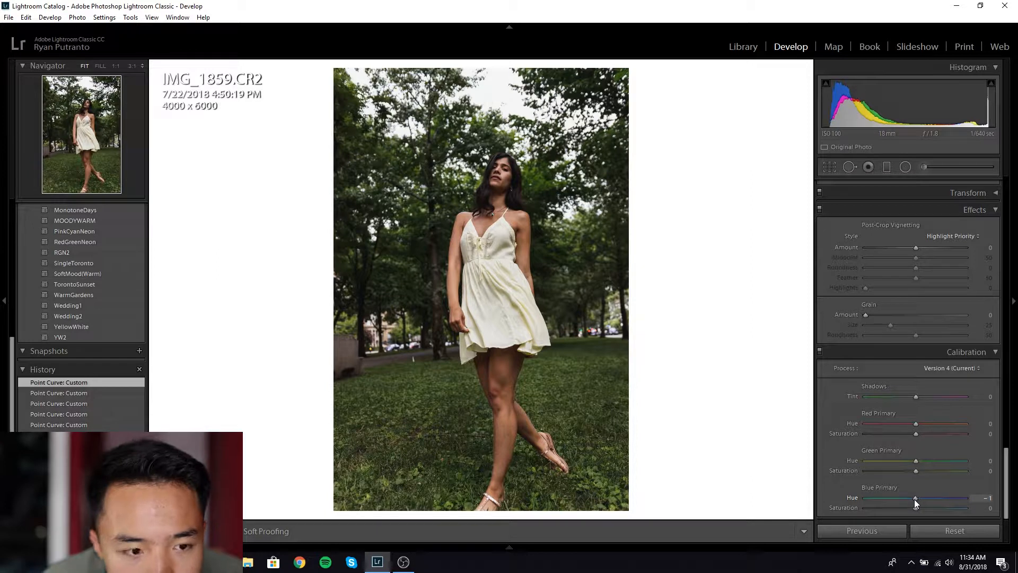
drag(910, 499, 906, 503)
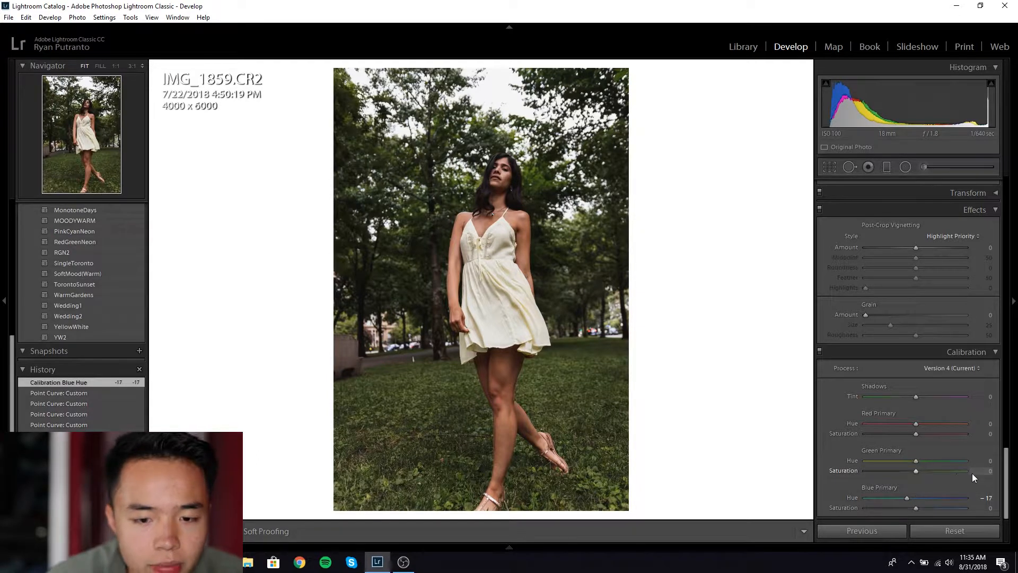
scroll(968, 474, up, 10)
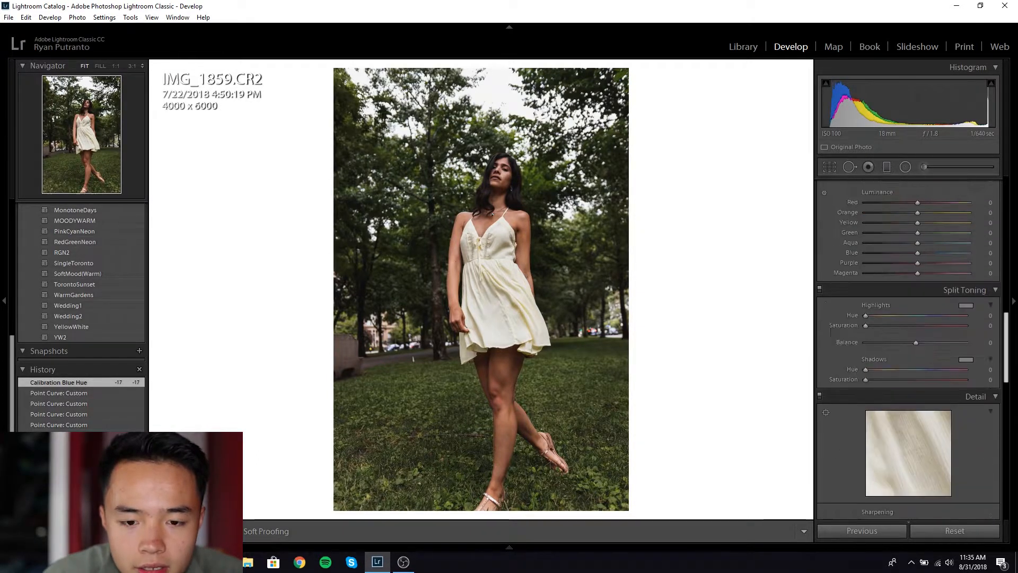
scroll(909, 340, up, 6)
scroll(909, 339, down, 4)
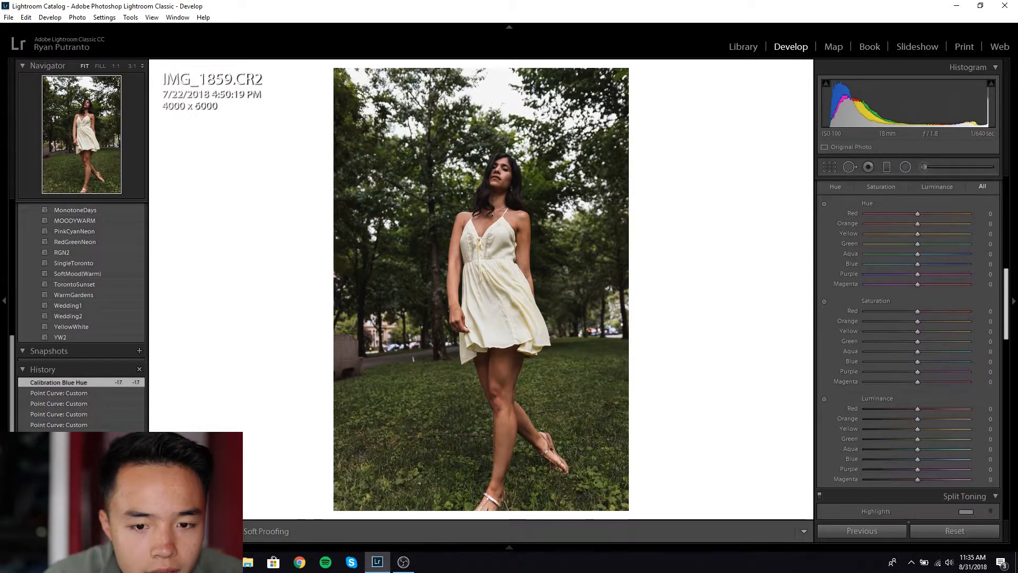
scroll(991, 270, up, 1)
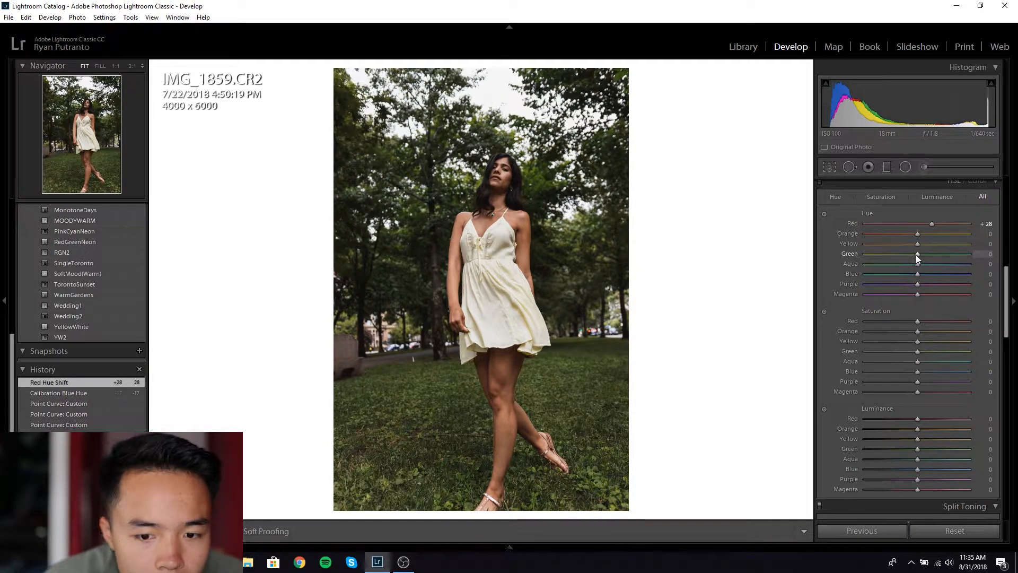
Step: Set HSL Green Hue -59, Green Saturation -34, Yellow Hue -16 and Yellow Saturation -24
mouse_move(899, 355)
mouse_down()
mouse_move(886, 352)
mouse_move(920, 351)
mouse_move(905, 355)
mouse_up()
drag(916, 253, 885, 253)
drag(904, 352, 898, 350)
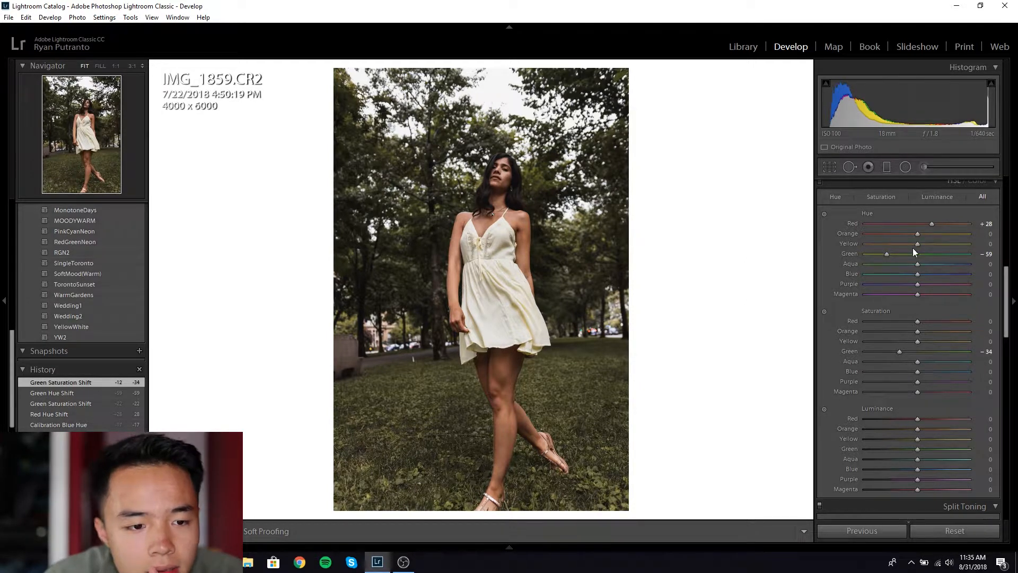
drag(933, 244, 923, 247)
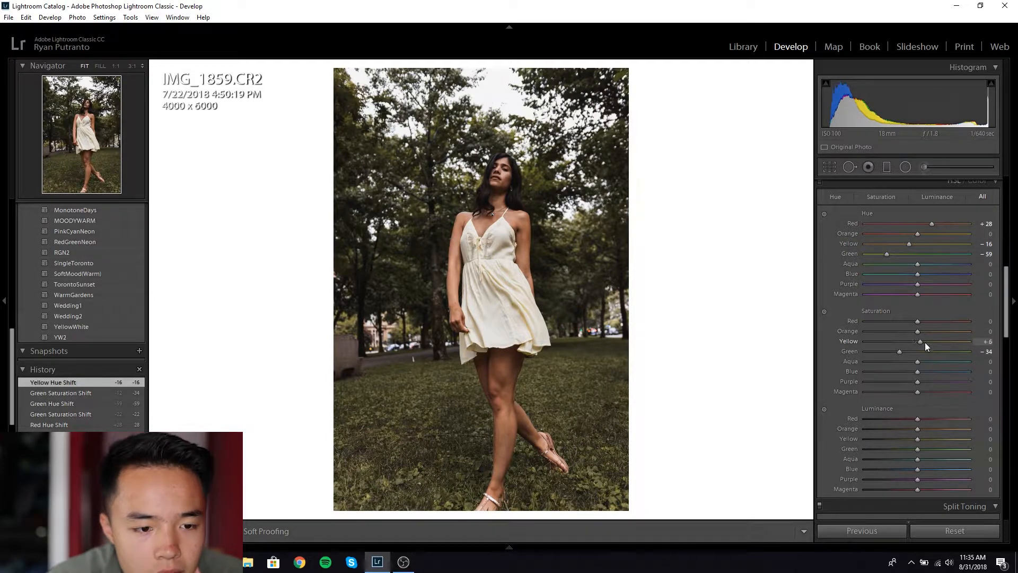
mouse_move(923, 342)
mouse_down()
mouse_move(888, 341)
mouse_move(960, 343)
mouse_move(904, 342)
mouse_up()
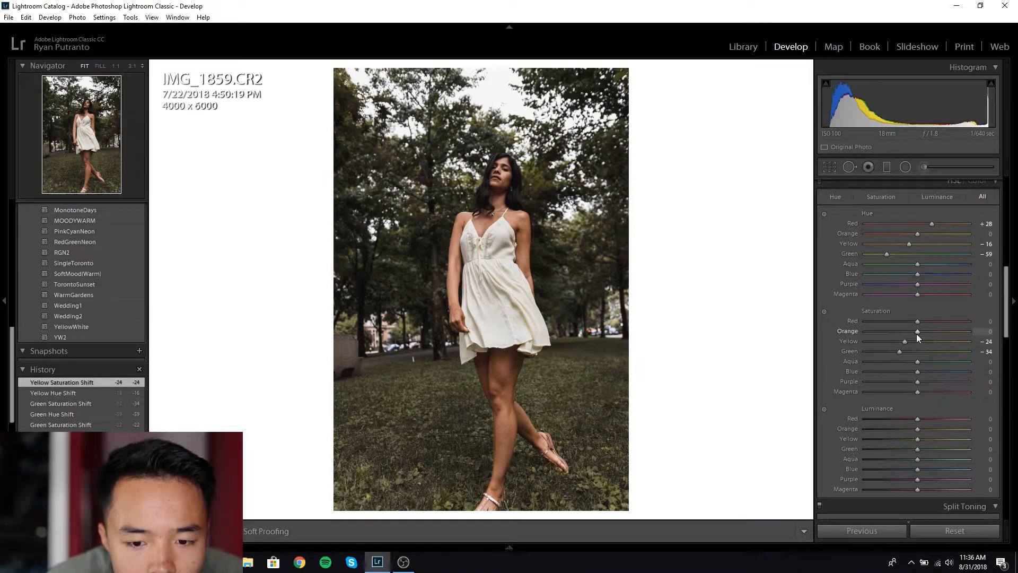
Step: Set Orange Luminance +12, Orange Saturation -12 and Red Saturation +58
drag(918, 431, 928, 434)
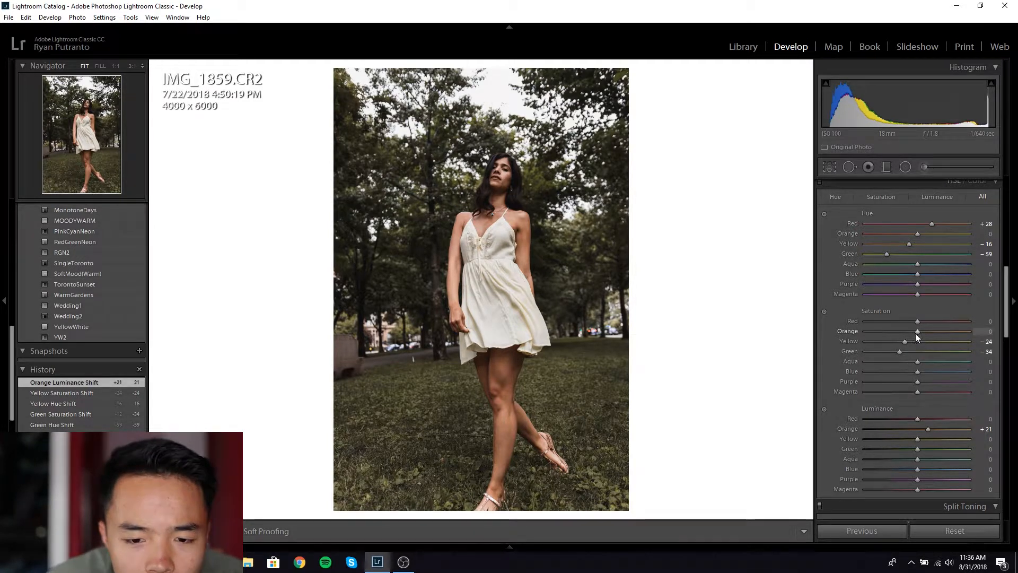
drag(914, 333, 911, 332)
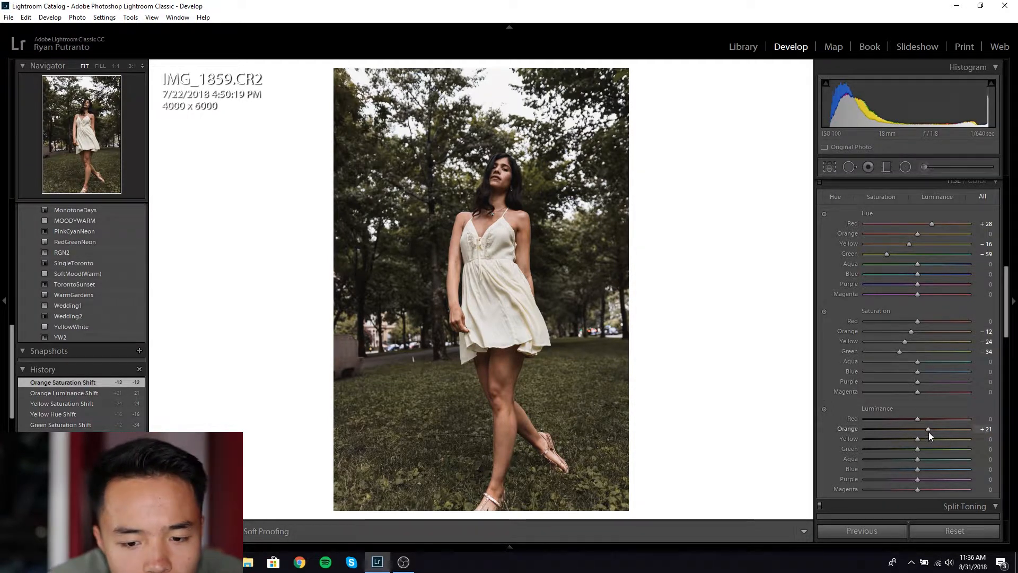
drag(924, 430, 923, 431)
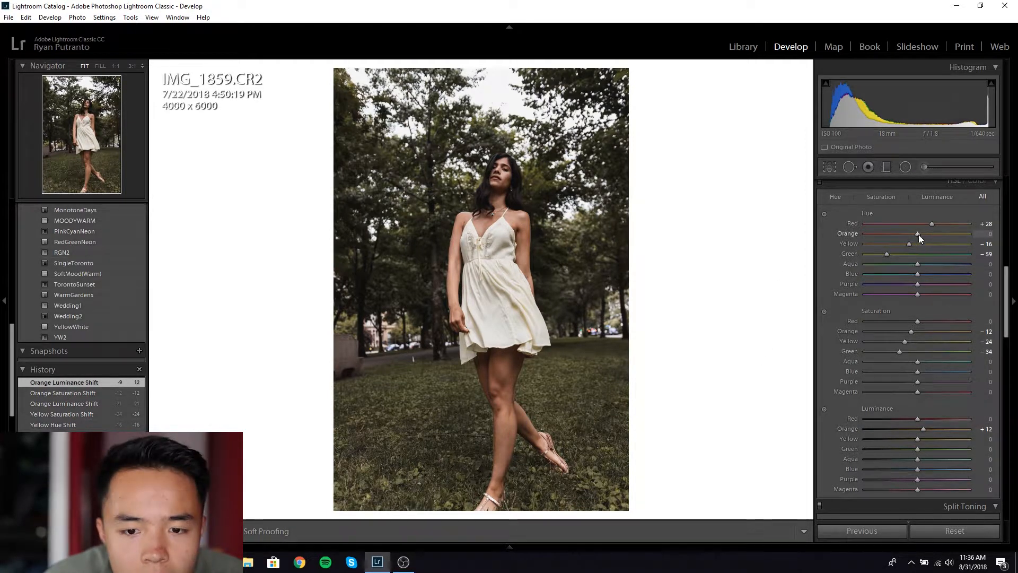
drag(941, 321, 948, 321)
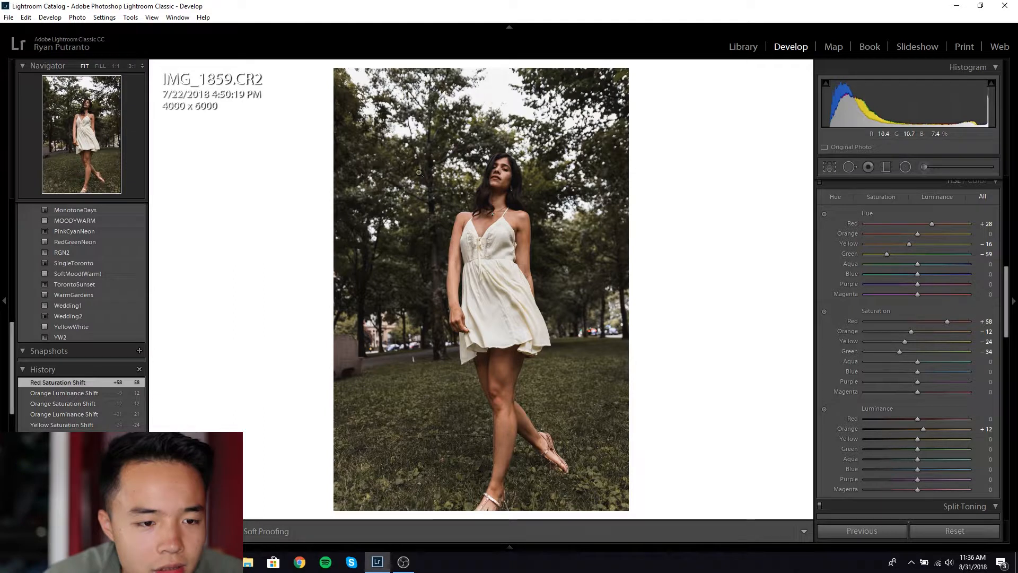
Step: Inspect the face at 1:1, return to fit view, and compare before/after
click(500, 176)
drag(500, 176, 521, 137)
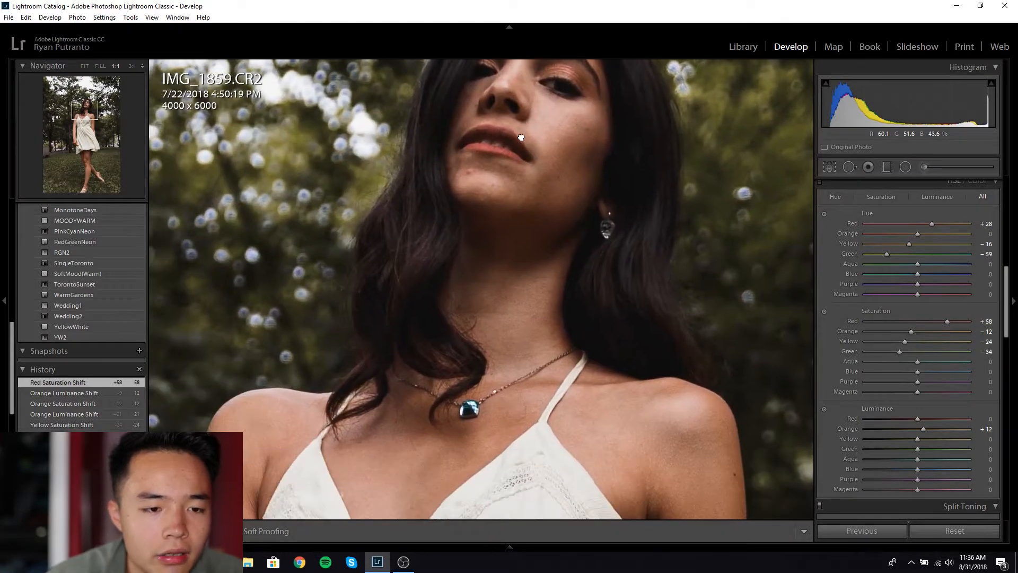
click(615, 230)
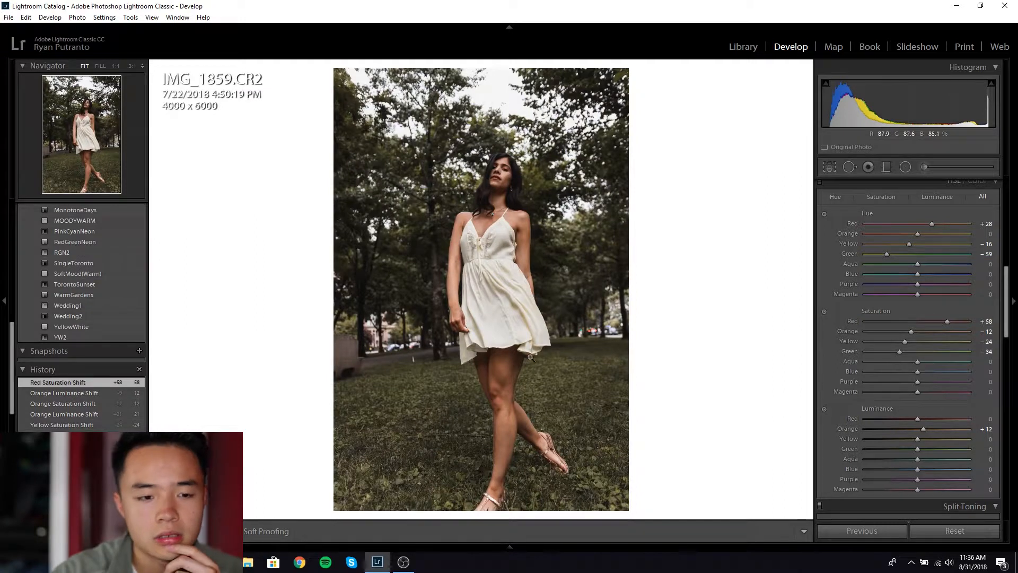
key(backslash)
key(backslash)
key(backslash)
key(backslash)
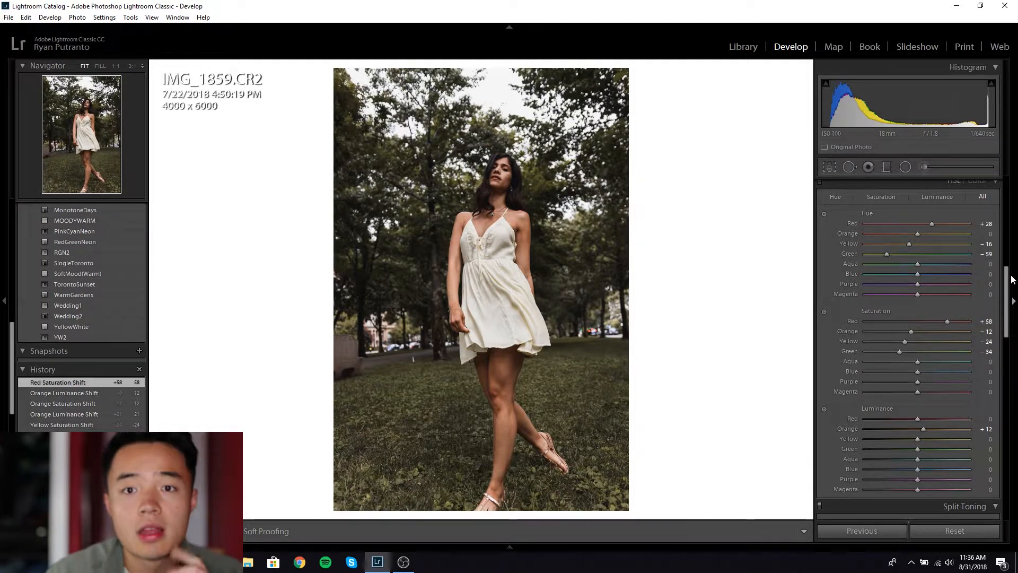
Step: Darken the Red luminance to -27 in the HSL Luminance section
drag(1009, 281, 1008, 291)
scroll(914, 314, down, 3)
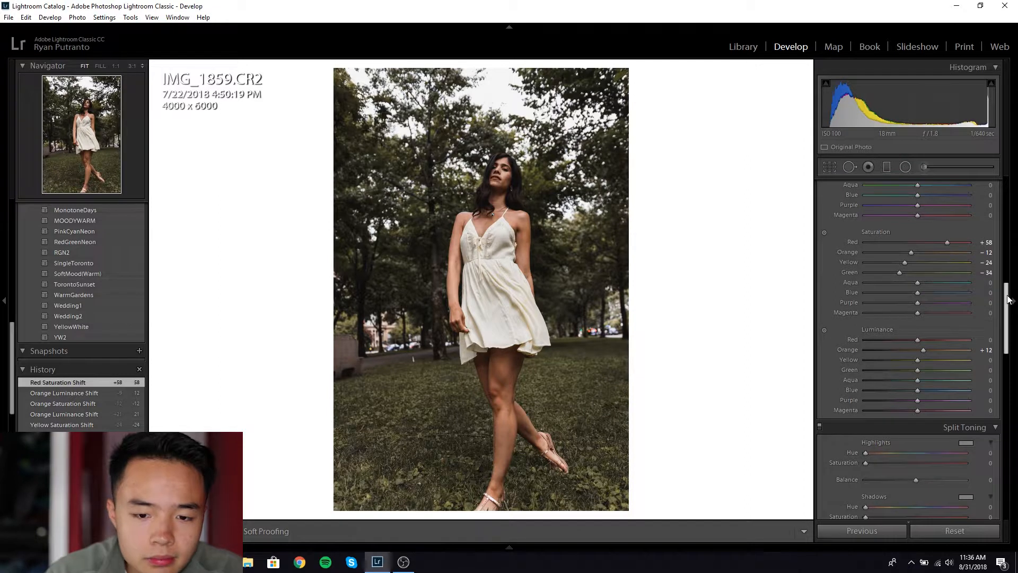
drag(917, 310, 891, 340)
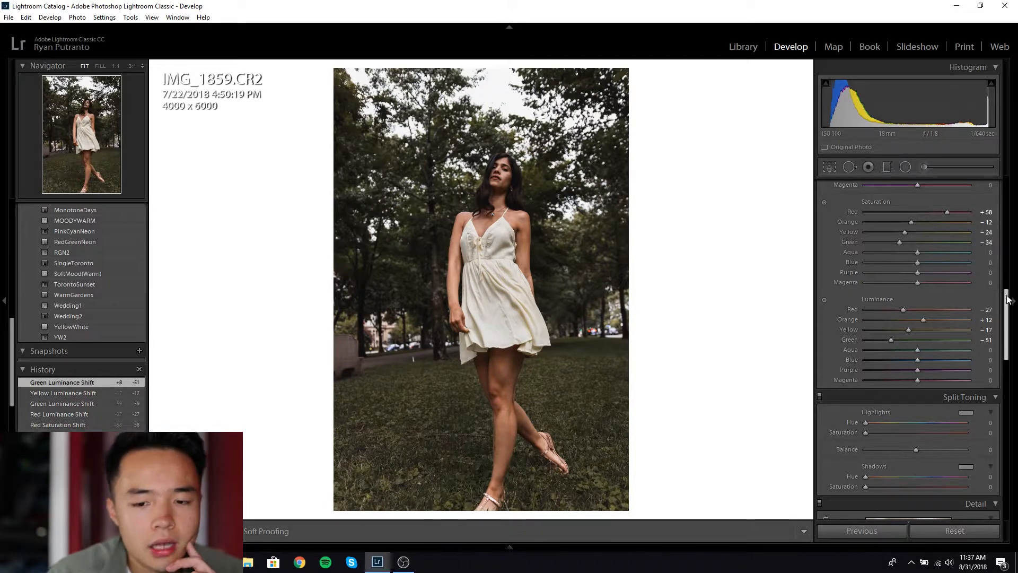
Step: In Split Toning, tint the highlights warm tan (hue 37) and the shadows blue (hue 215)
scroll(973, 309, down, 3)
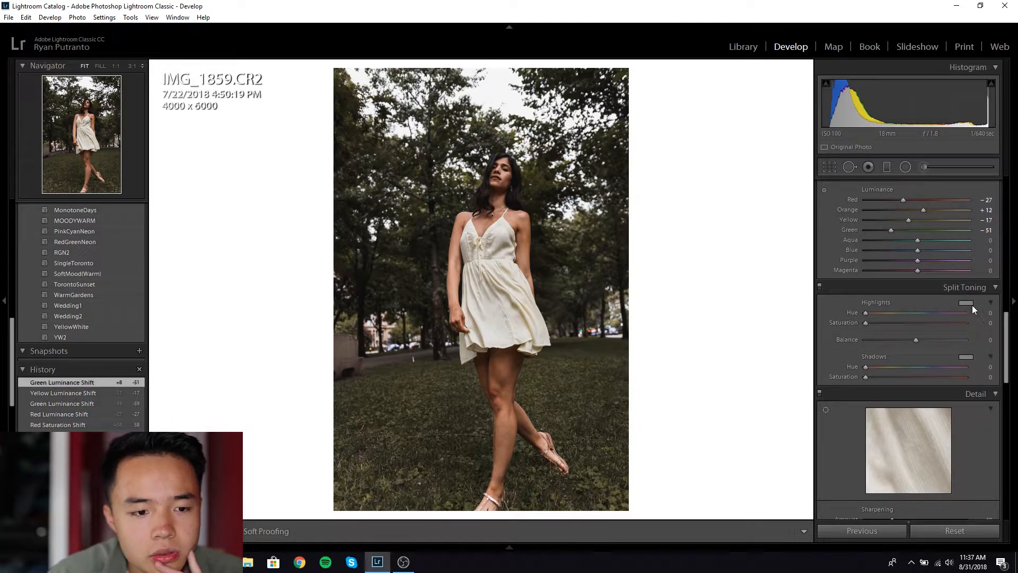
click(966, 303)
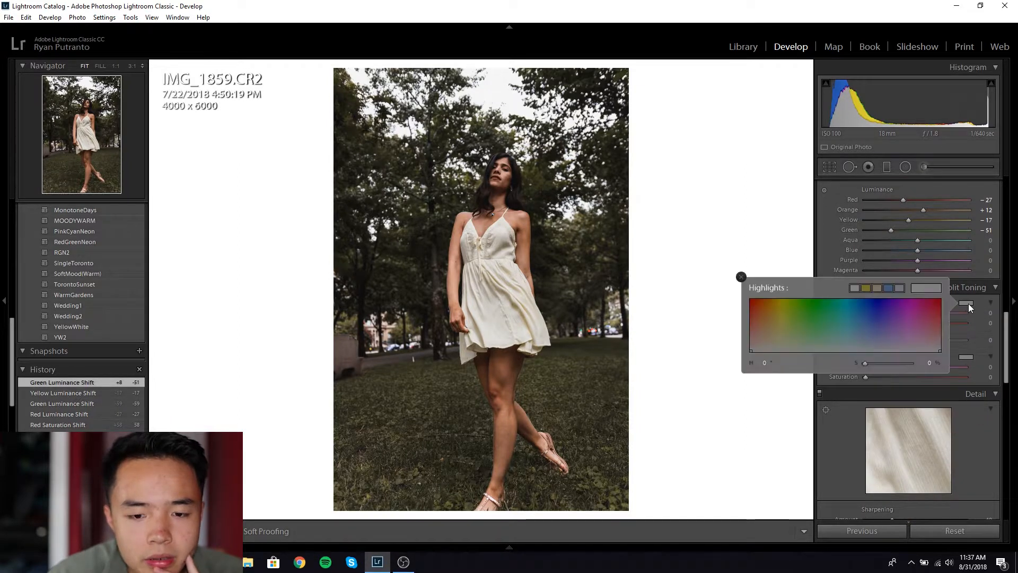
click(877, 287)
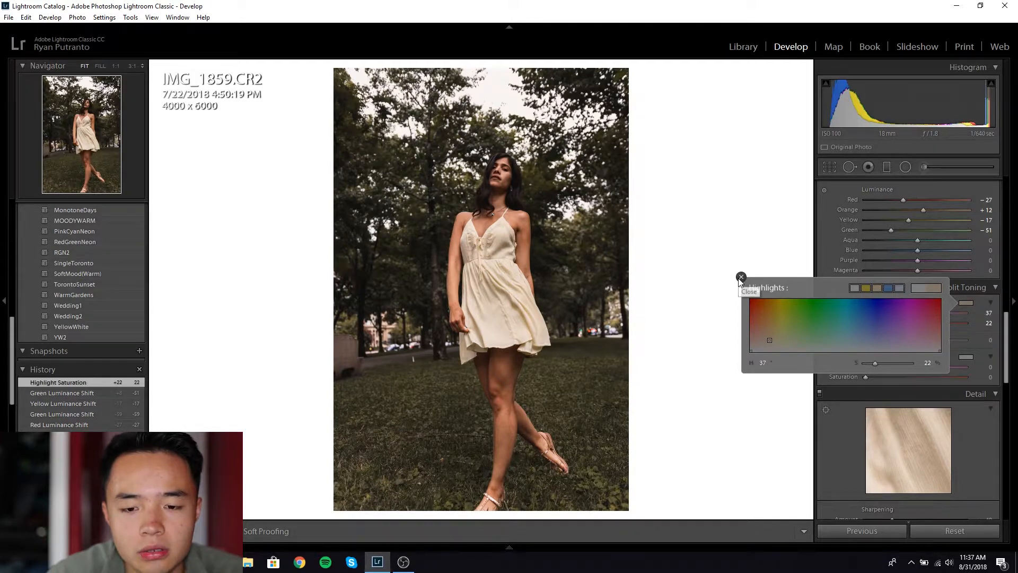
click(740, 276)
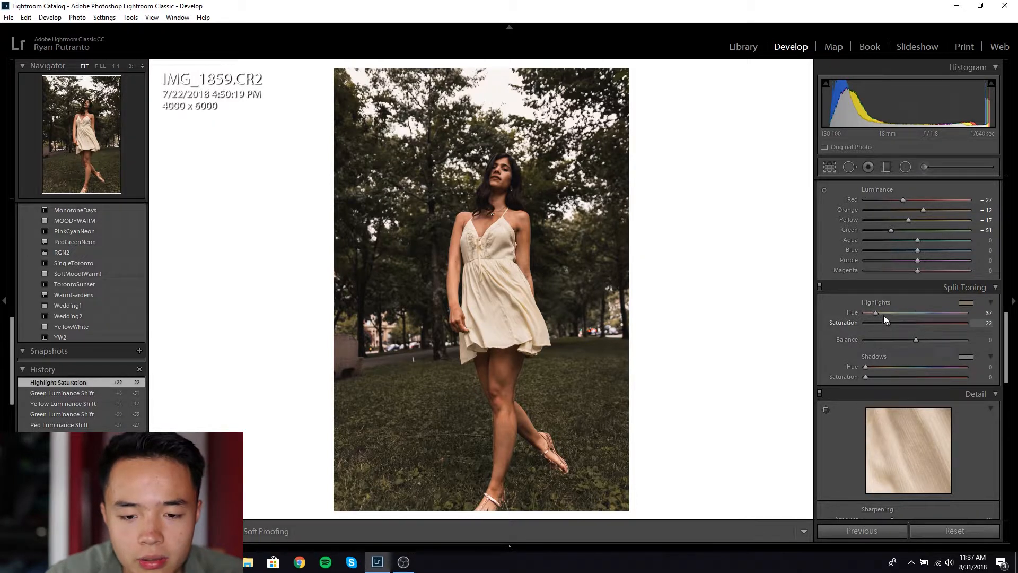
click(965, 357)
click(900, 344)
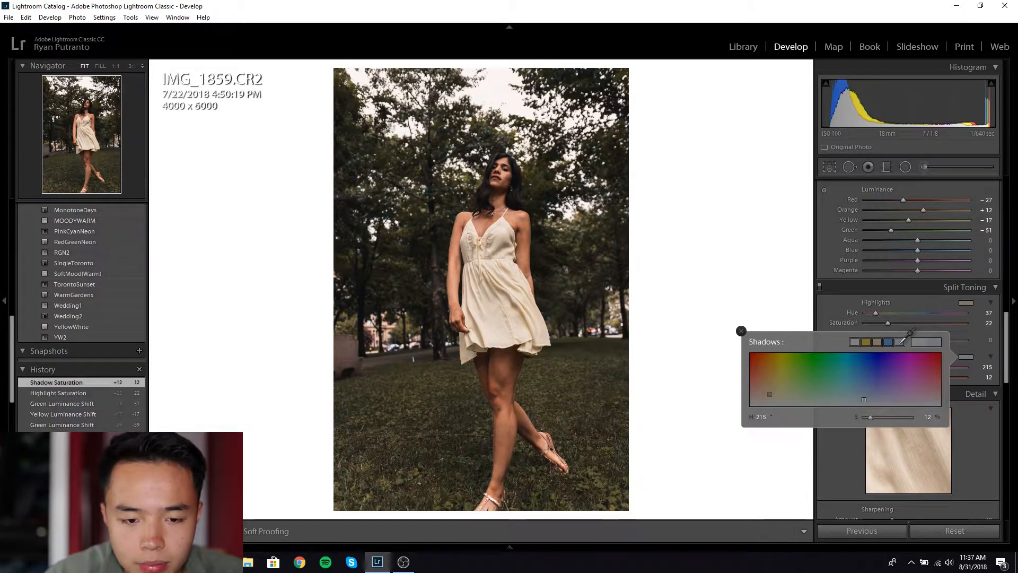
click(742, 331)
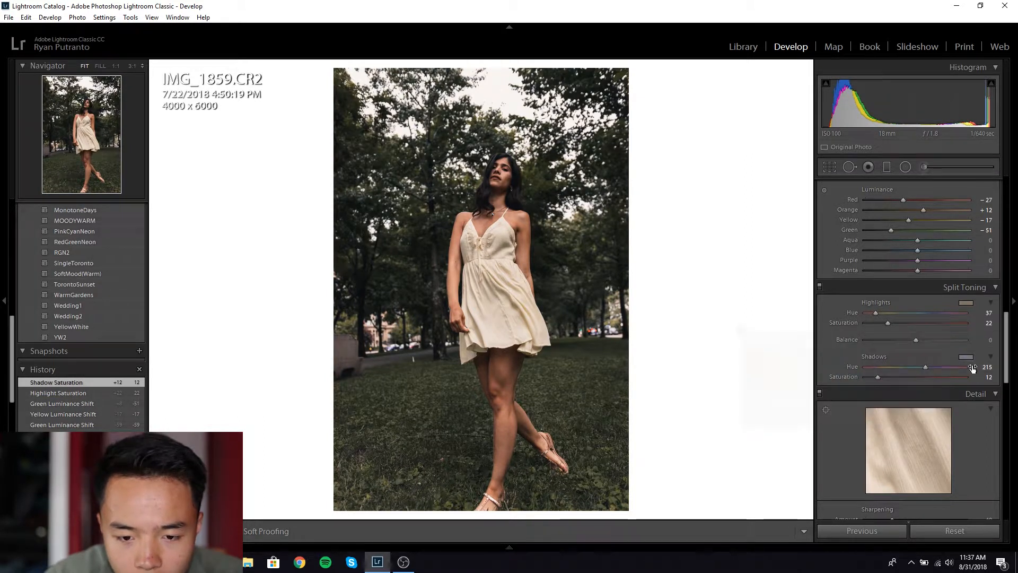
Step: Lower the shadow tint saturation, then toggle split toning off and on to compare
drag(991, 380, 979, 380)
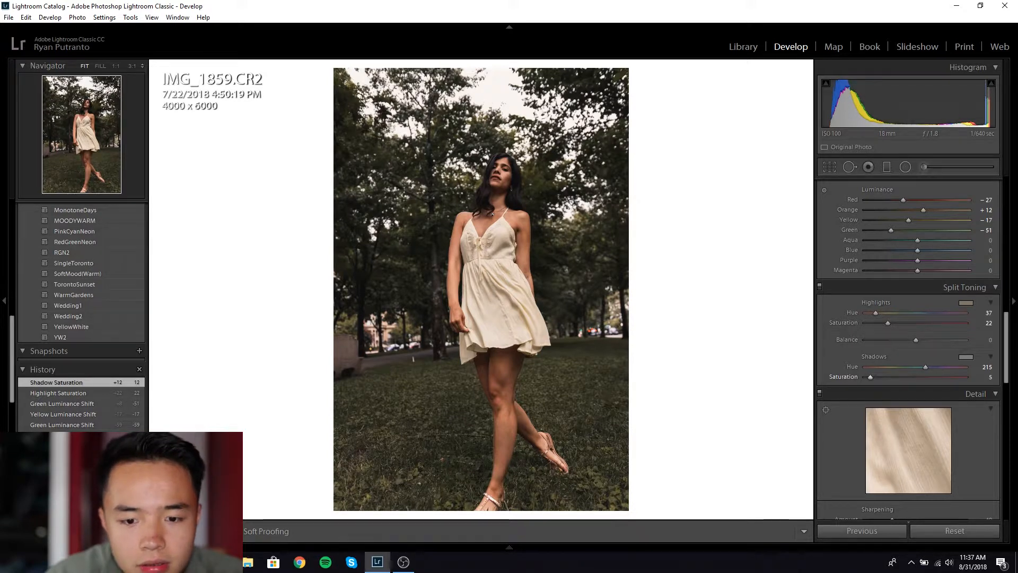
drag(886, 324, 883, 325)
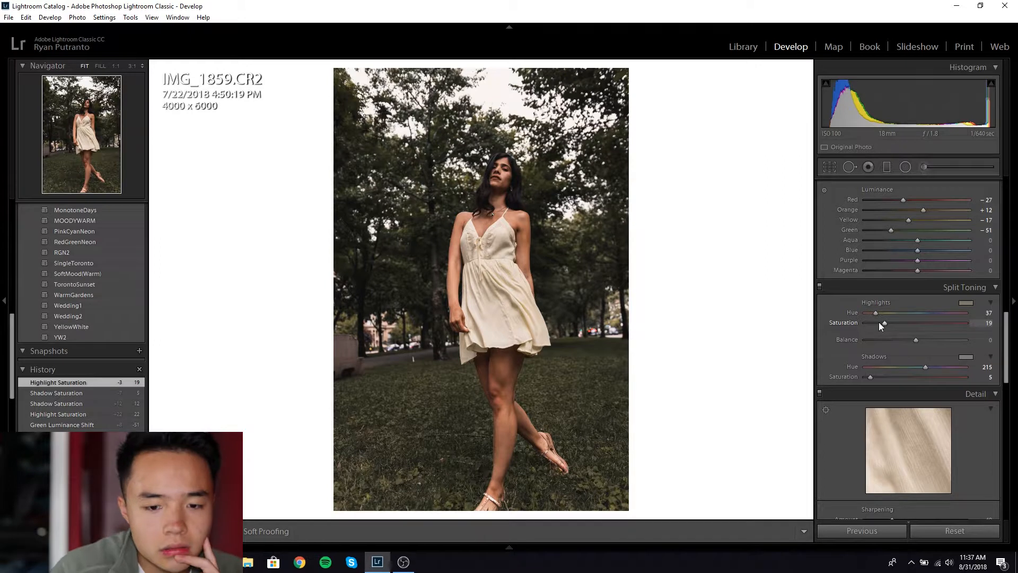
click(819, 286)
click(819, 286)
click(819, 286)
click(820, 286)
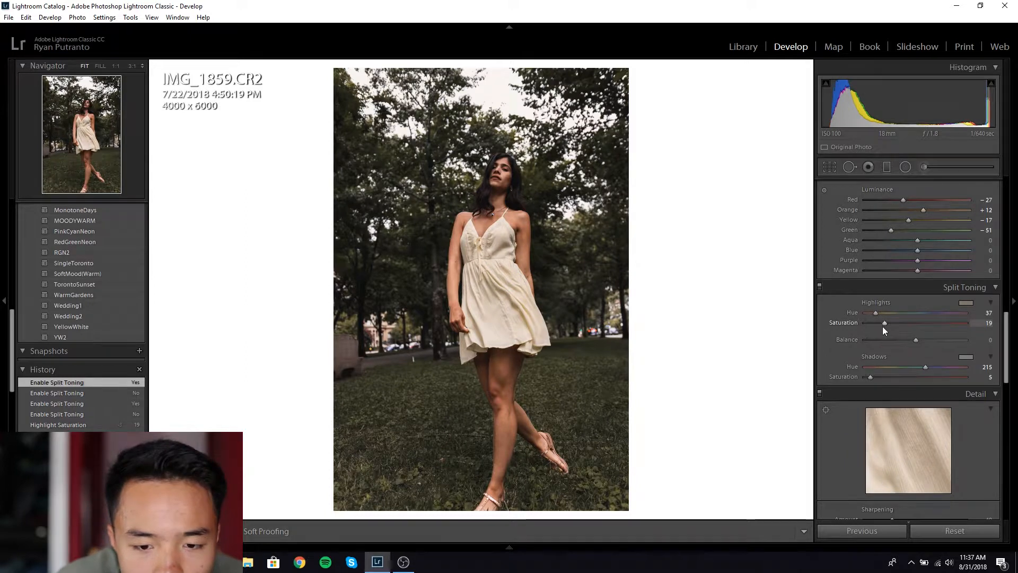
Step: Set highlight saturation to 13 and shadow saturation to 7, toggling split toning to compare
drag(879, 326, 877, 326)
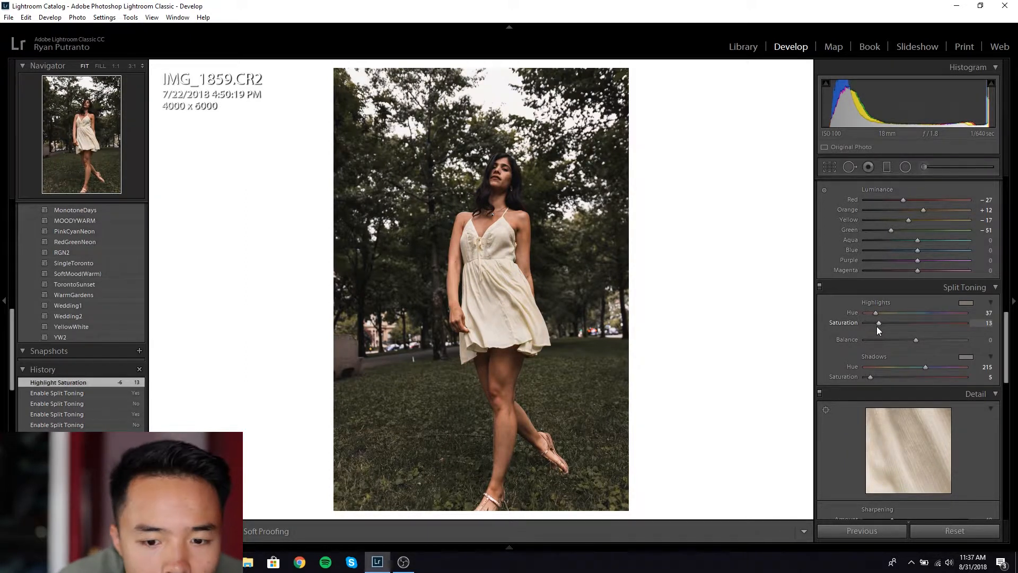
drag(872, 378, 873, 378)
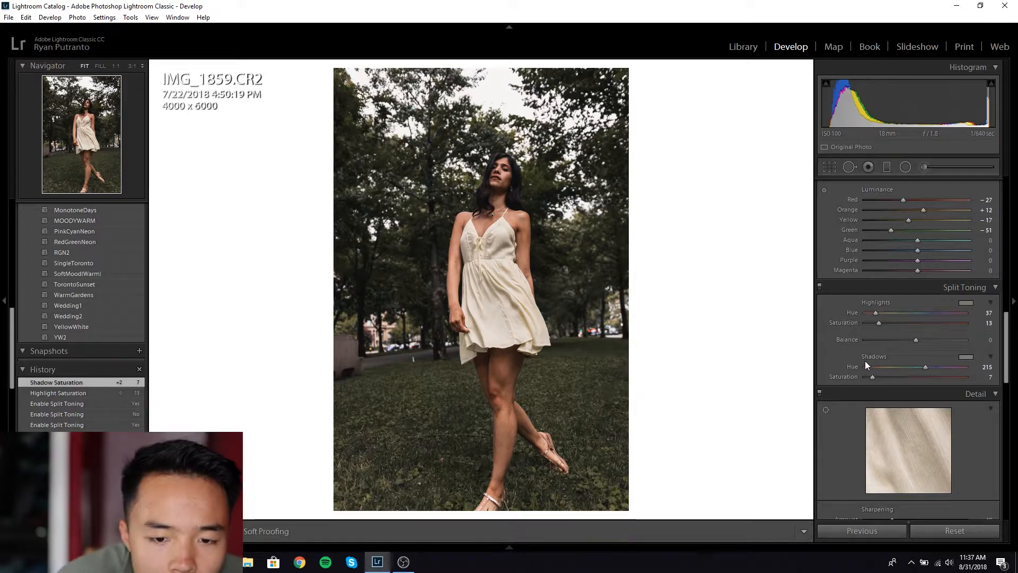
click(820, 287)
click(820, 286)
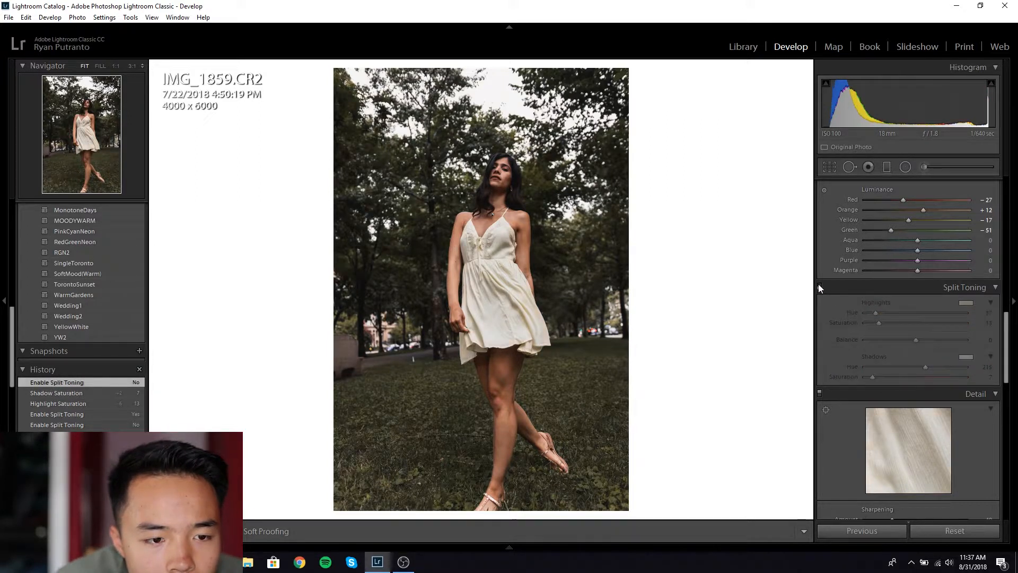
click(819, 287)
click(819, 287)
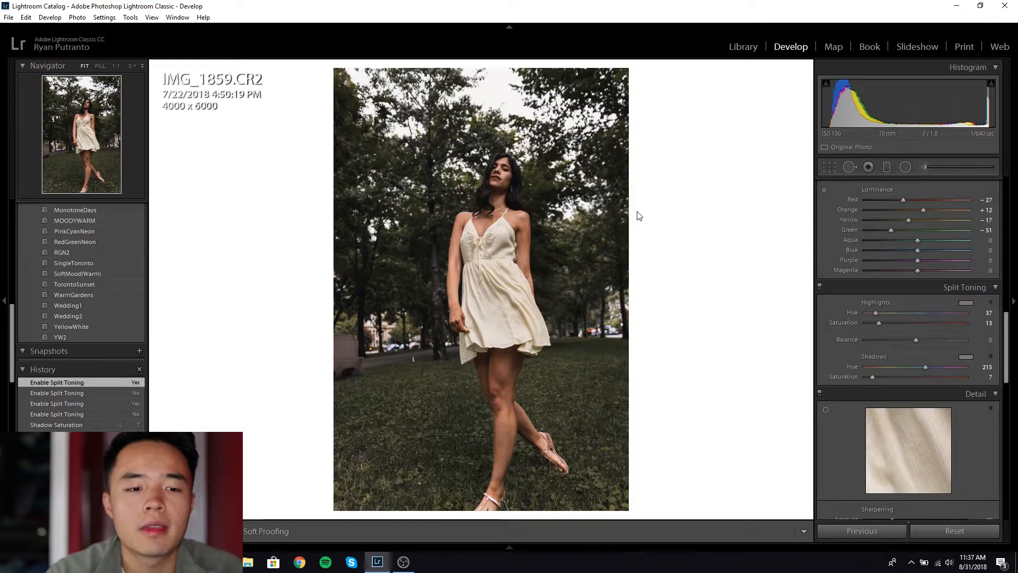
scroll(1009, 335, down, 1)
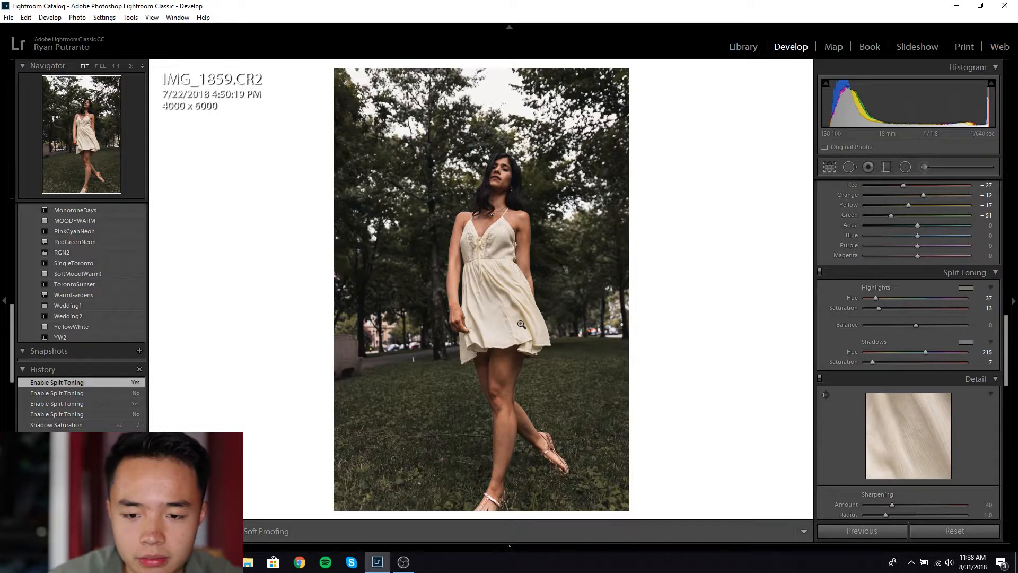
Step: Judge sharpening at 1:1 with Masking 19 and Amount 87, then return to Fit view
scroll(1009, 350, down, 2)
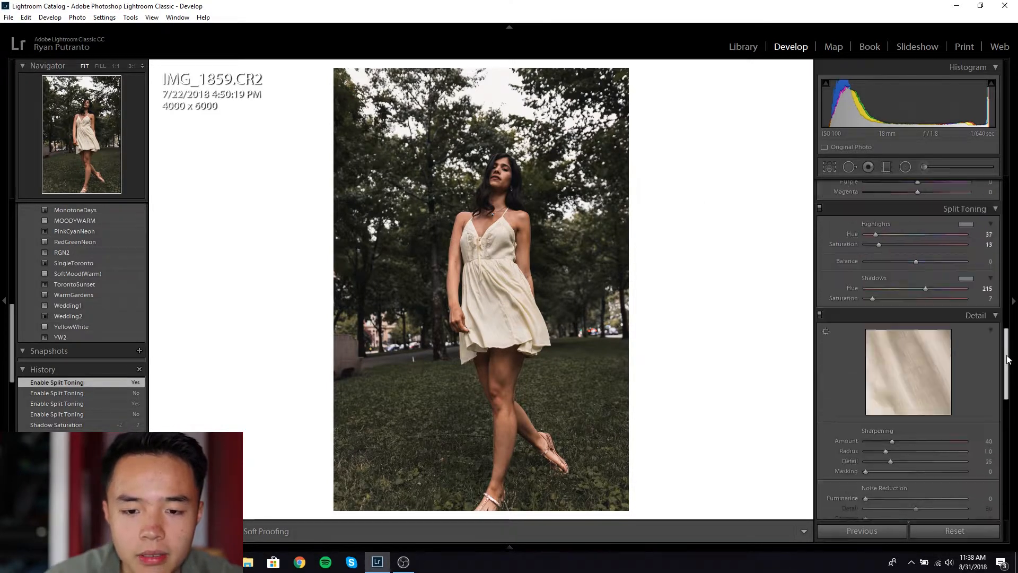
drag(1009, 350, 1010, 365)
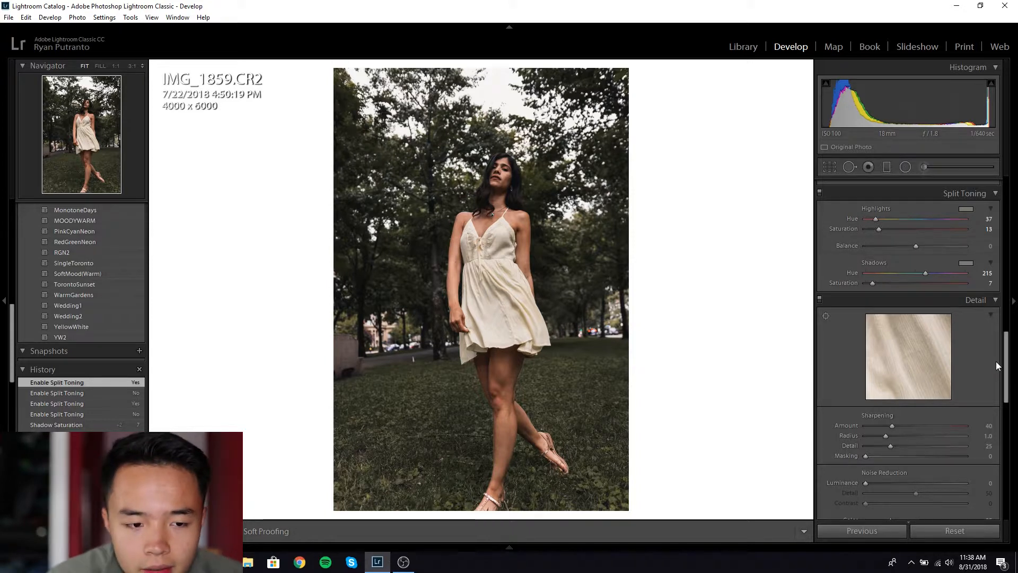
click(506, 177)
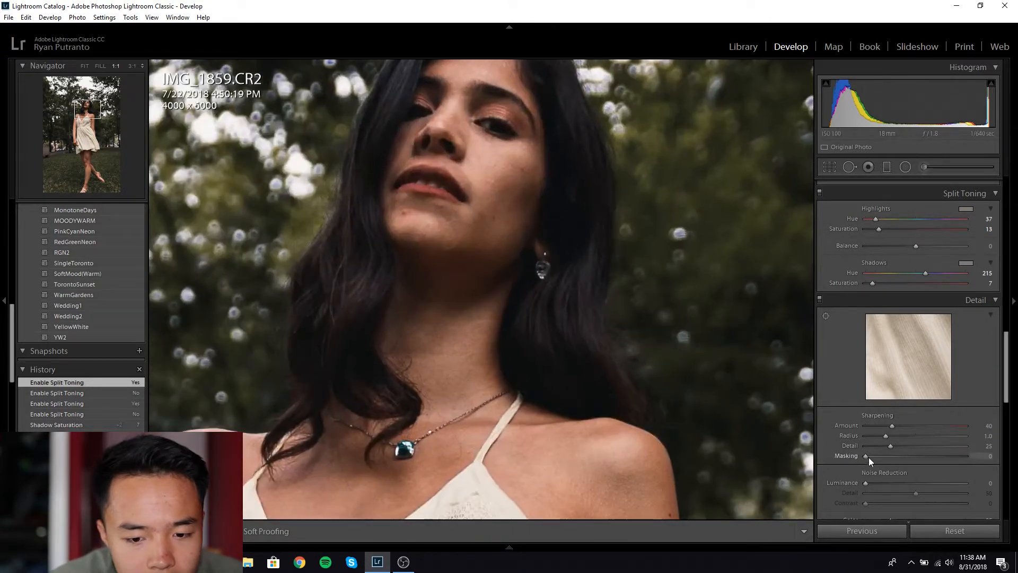
drag(866, 457, 885, 457)
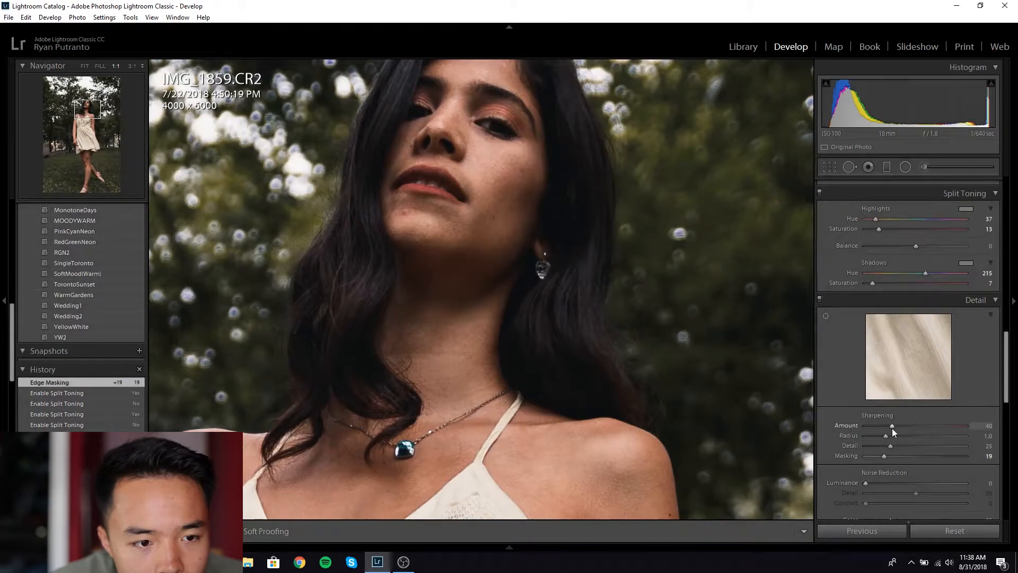
click(923, 428)
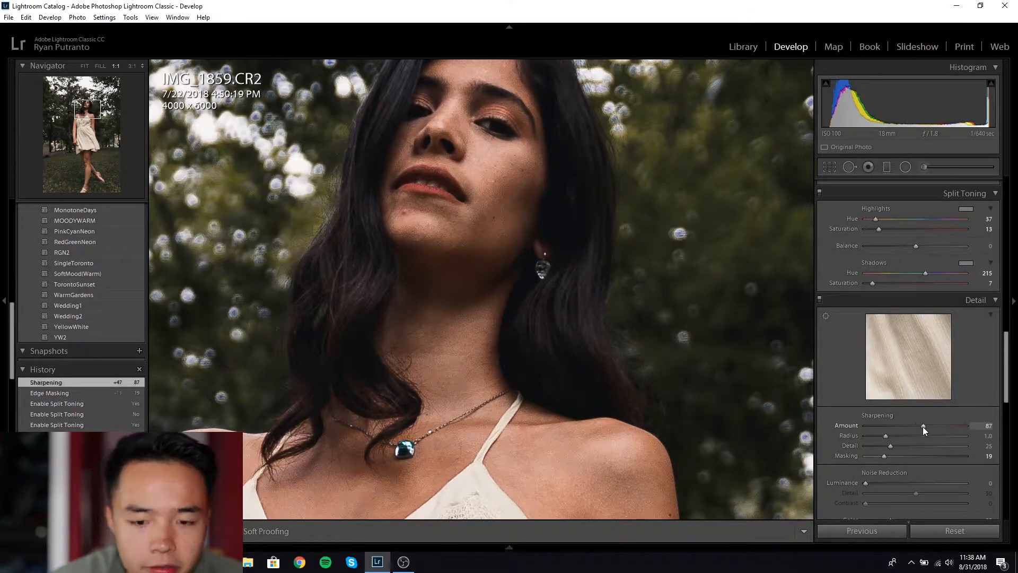
scroll(1006, 370, down, 1)
scroll(1006, 370, down, 15)
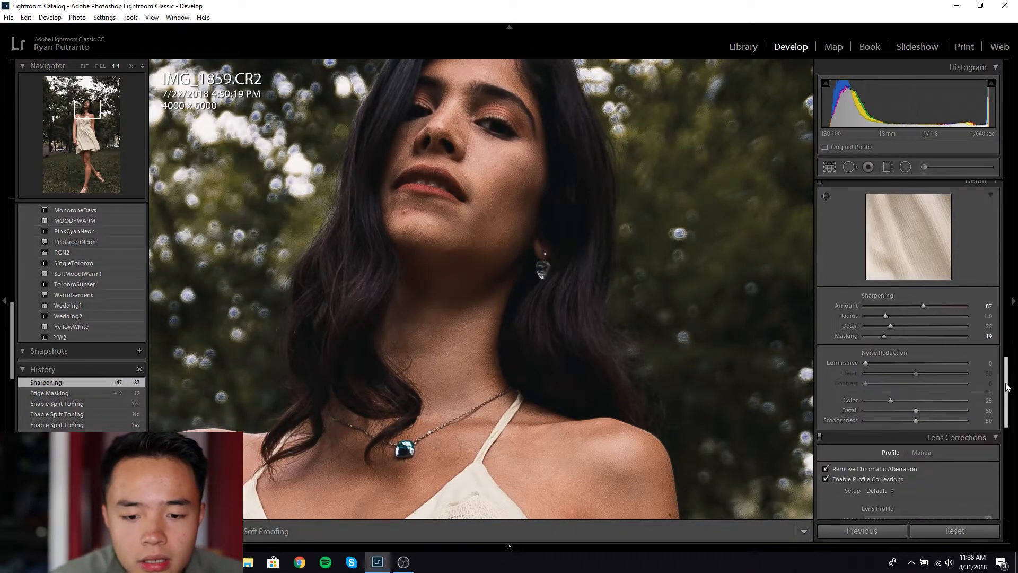
click(692, 347)
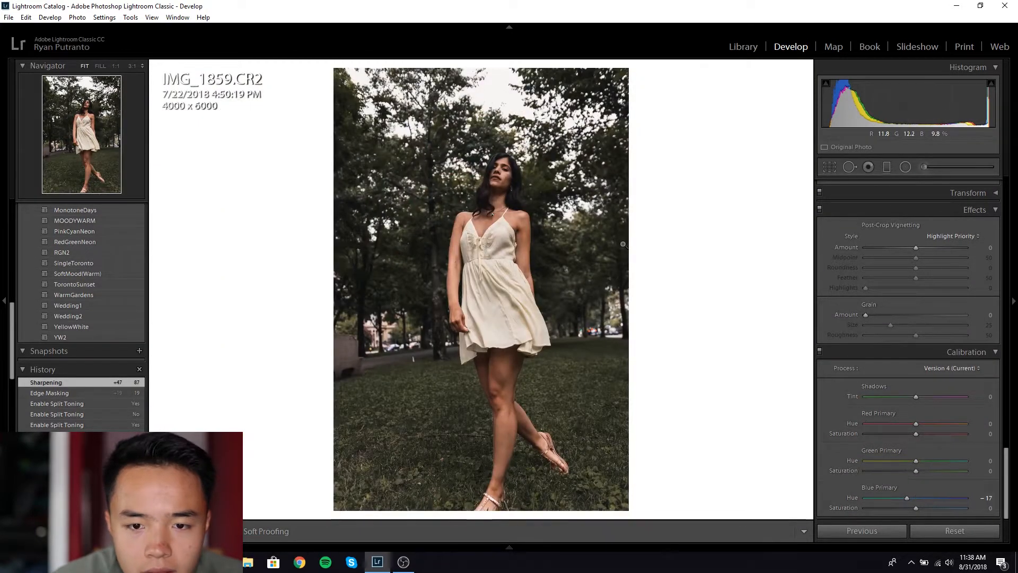
Step: Add a warm Temp-preset graduated filter brightening the treetops at the top of the photo
click(887, 167)
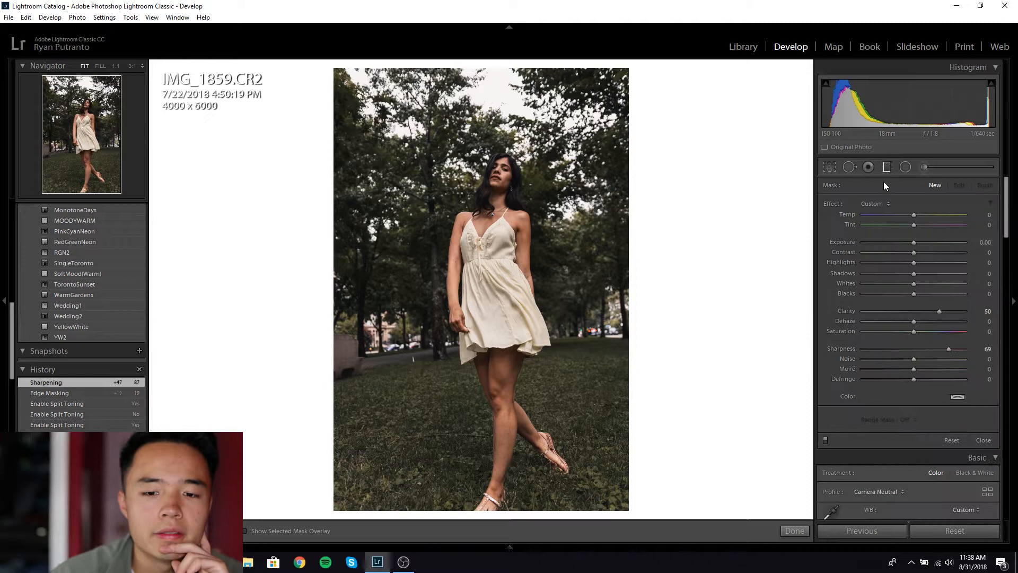
click(882, 203)
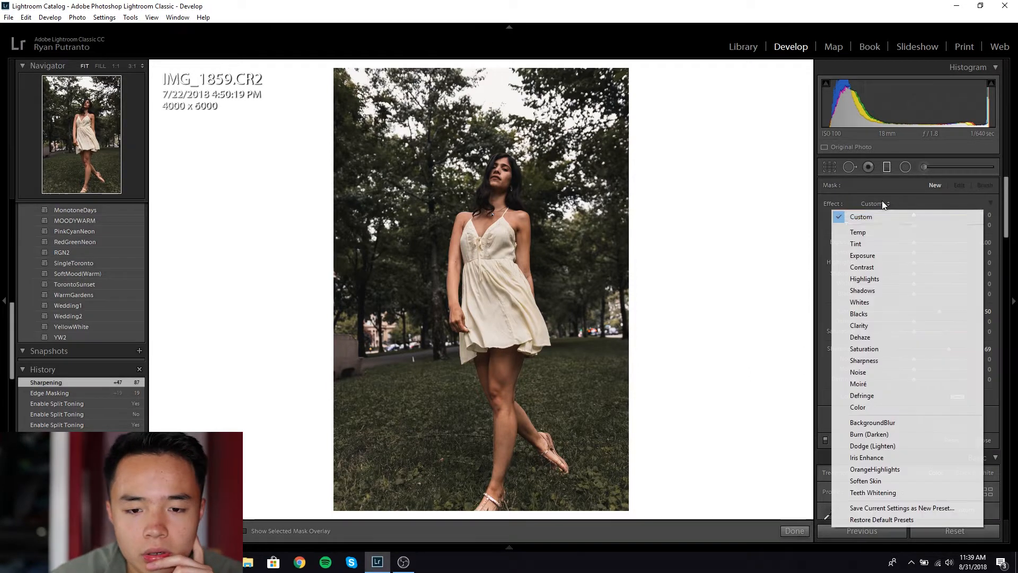
click(880, 232)
drag(913, 242, 927, 241)
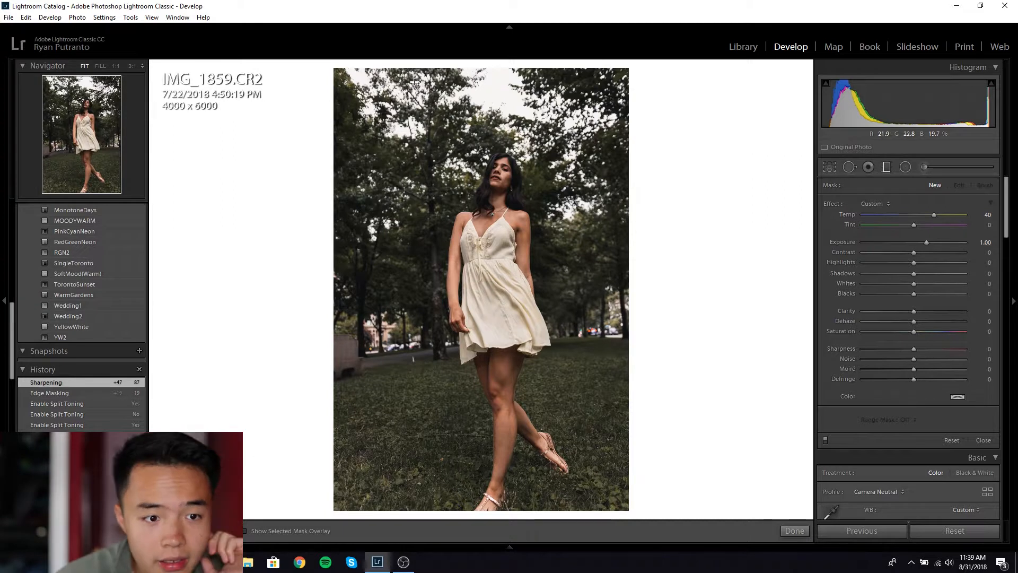
drag(414, 82, 427, 180)
drag(421, 130, 427, 144)
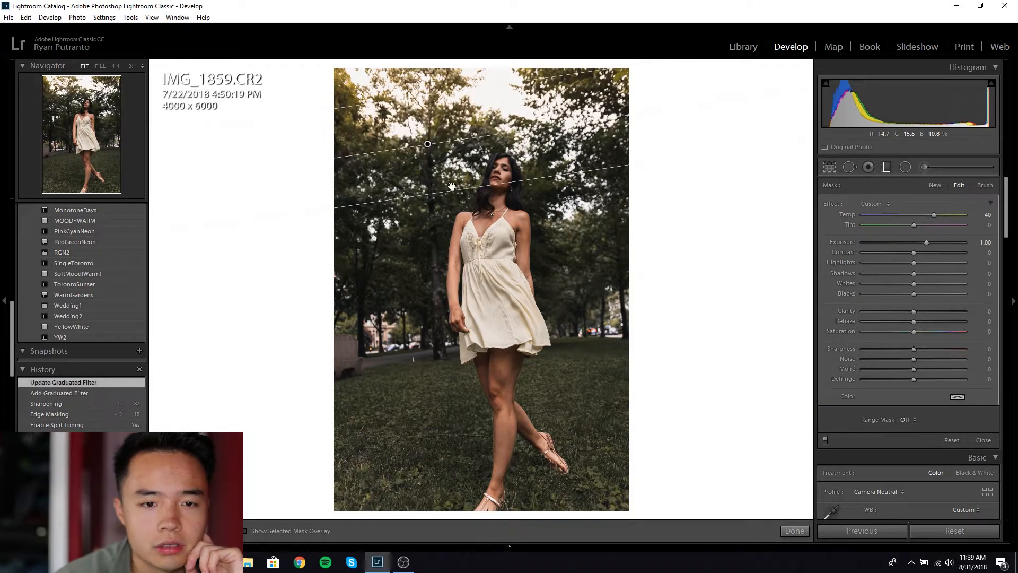
drag(456, 191, 456, 173)
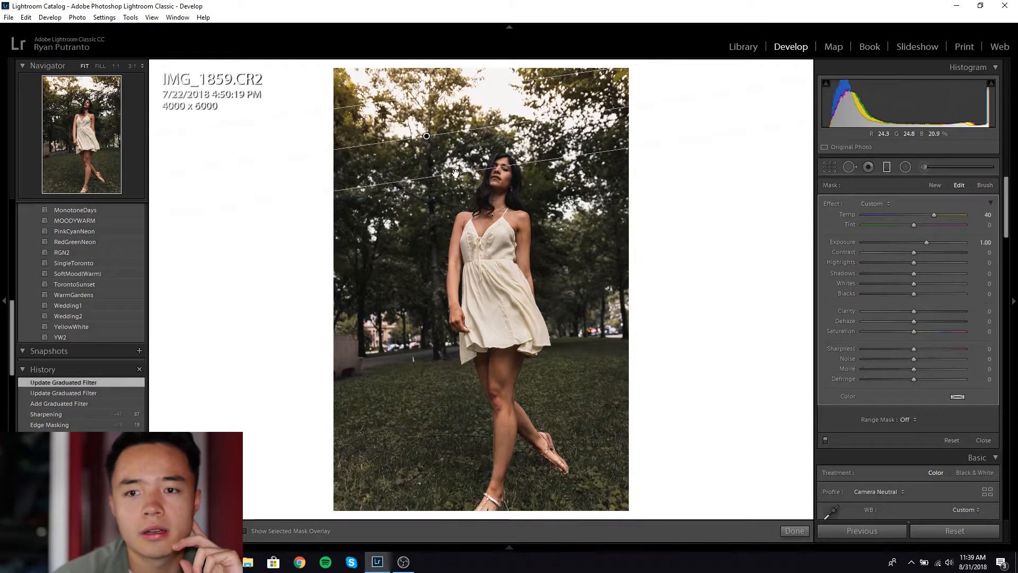
Step: Set the graduated filter's Exposure to 1.00, move it lower, and finish editing
click(923, 253)
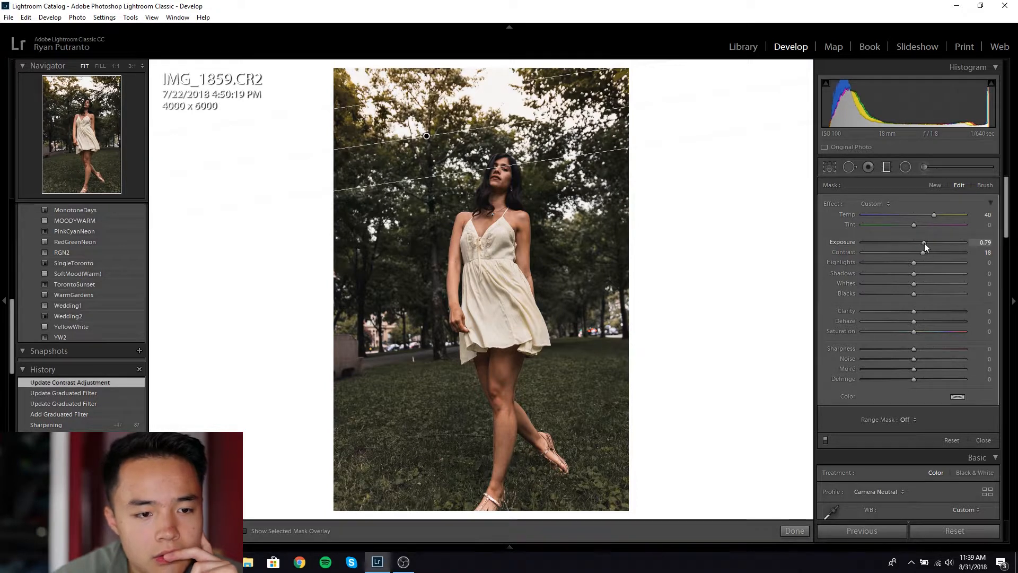
click(895, 244)
drag(427, 135, 430, 154)
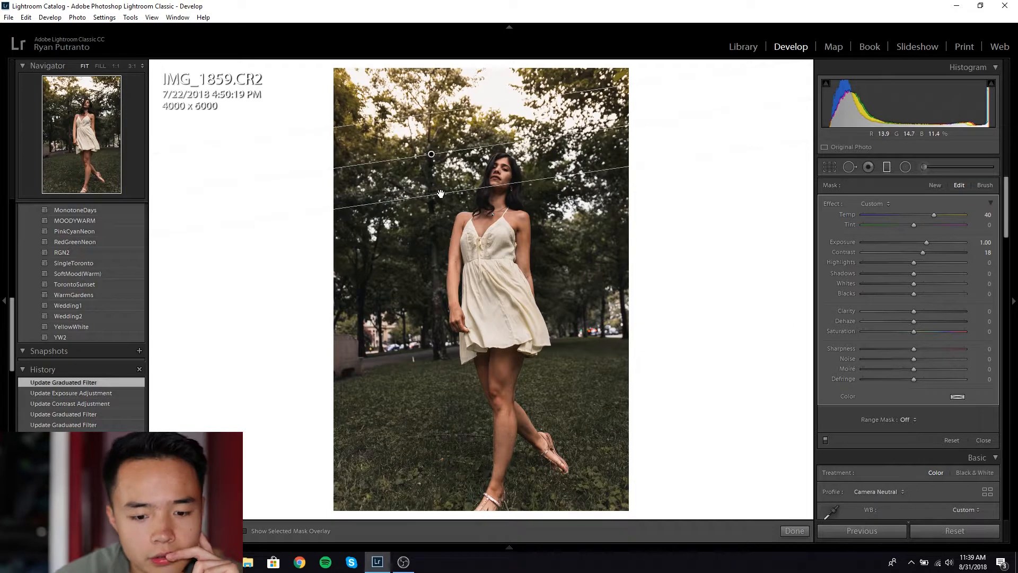
click(795, 531)
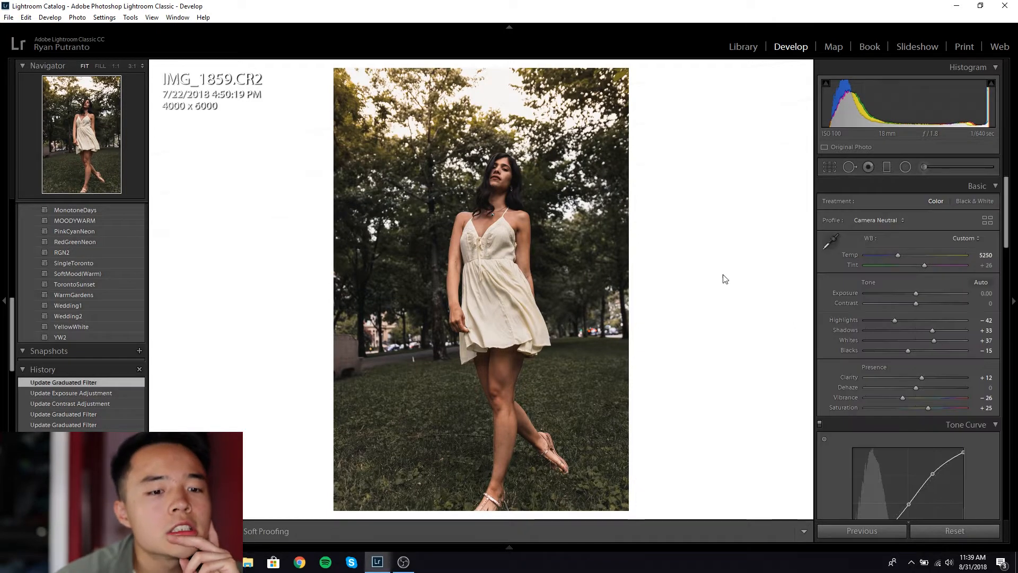
Step: Draw a widened BackgroundBlur radial ellipse around the woman and set its Clarity to −17
click(905, 167)
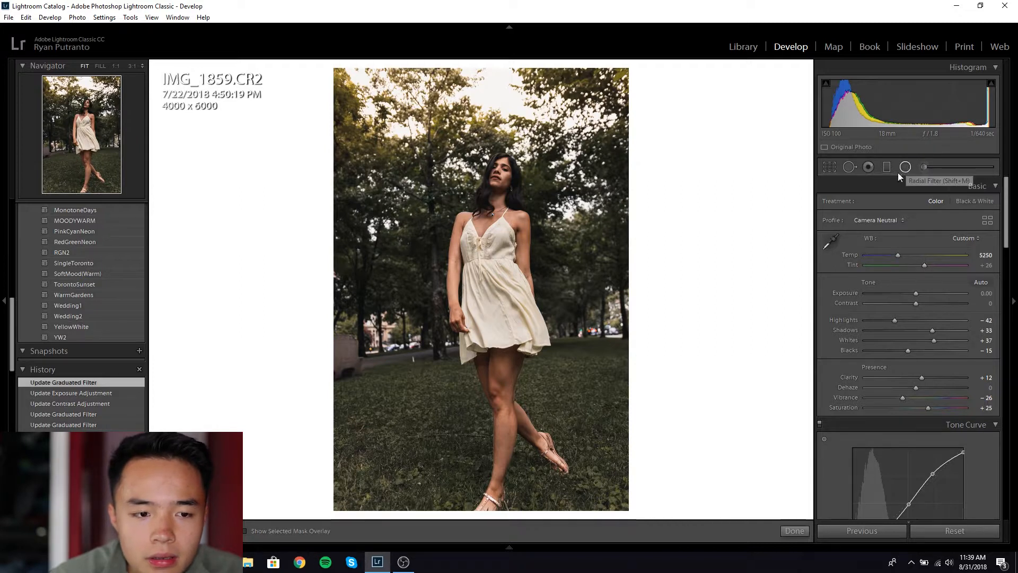
click(877, 204)
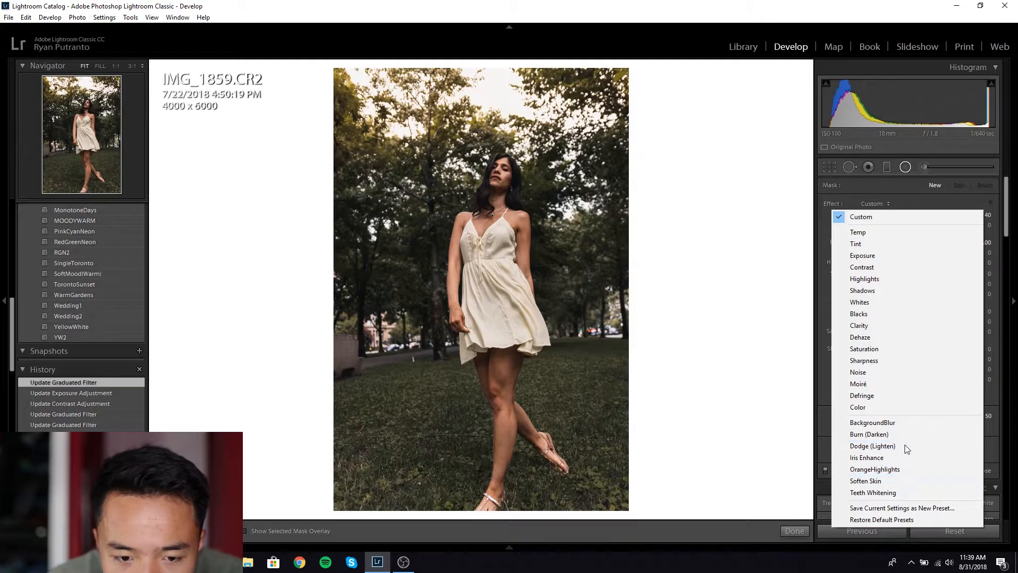
click(903, 423)
drag(469, 218, 583, 428)
drag(465, 229, 488, 327)
click(495, 103)
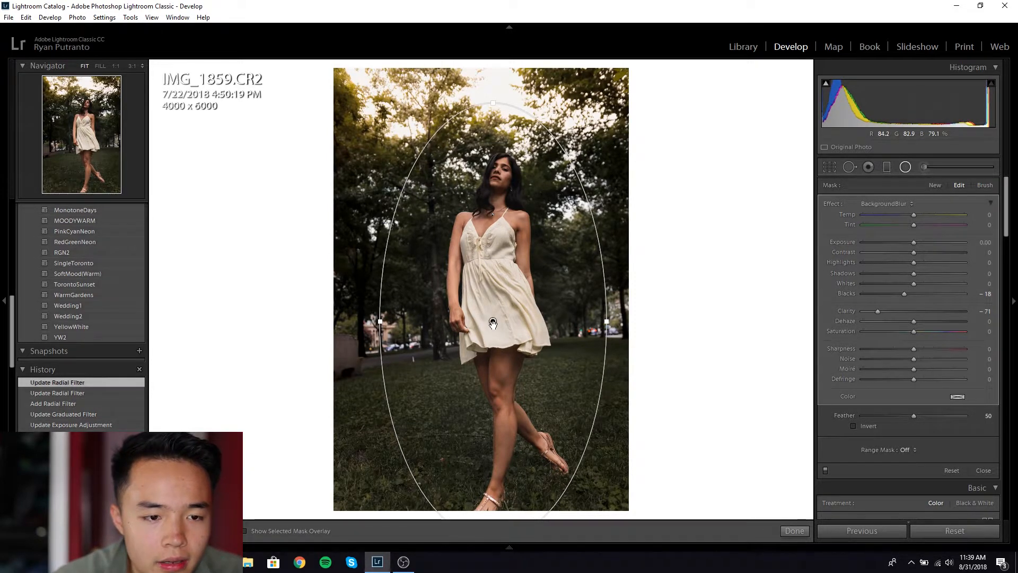
drag(381, 322, 364, 321)
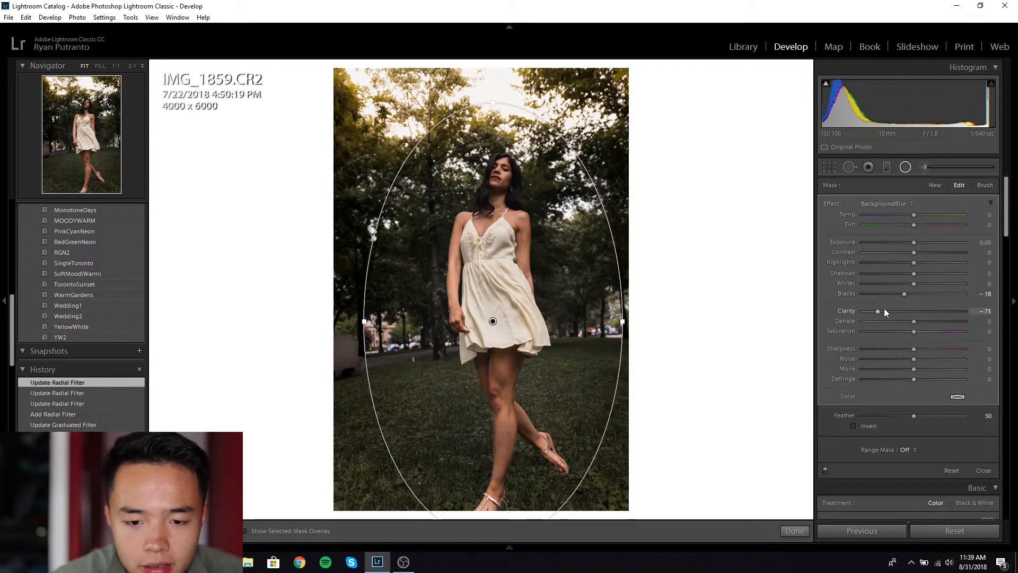
drag(884, 311, 908, 295)
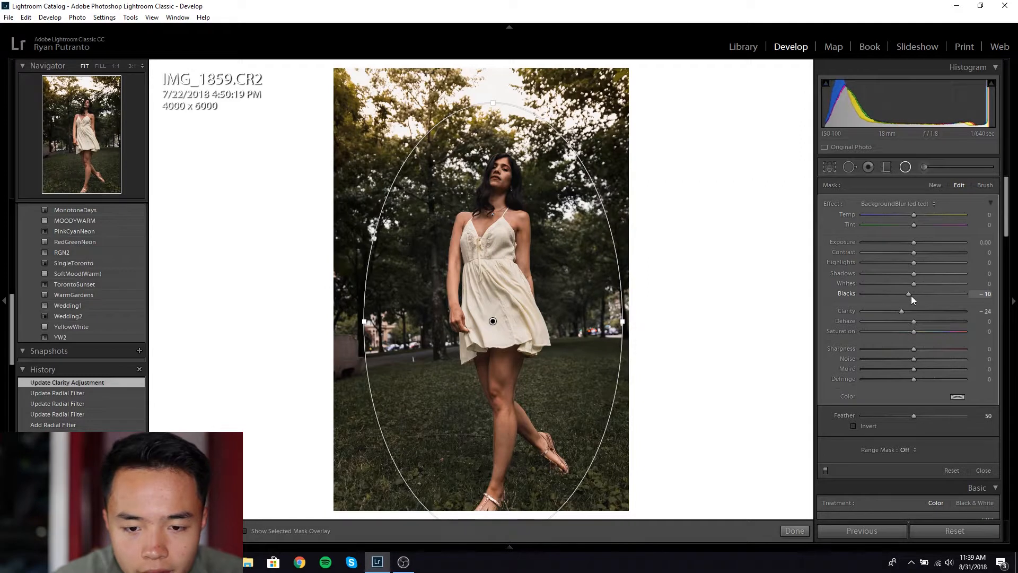
drag(905, 311, 906, 311)
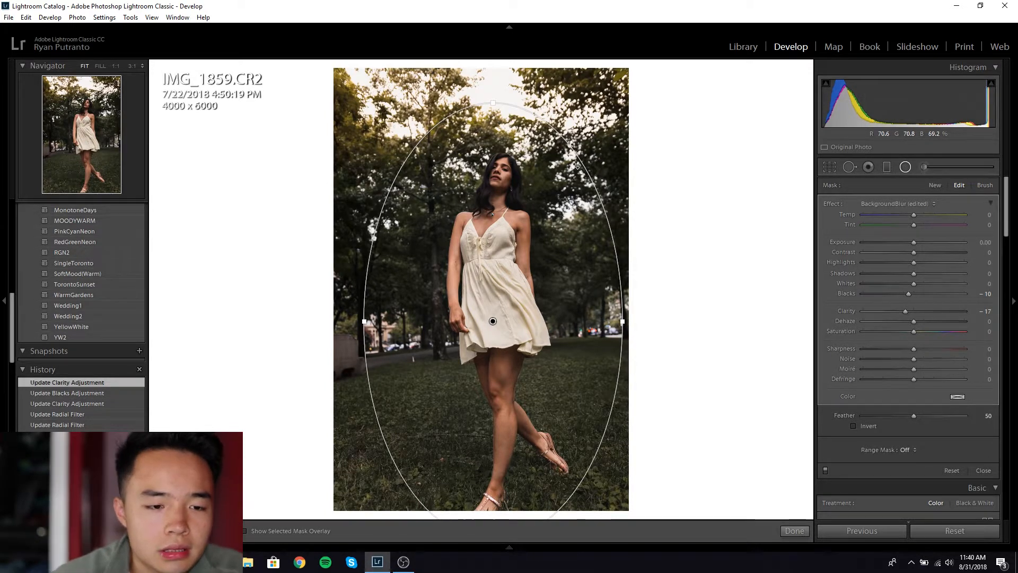
Step: Close the radial filter, zoom to 1:1, and paint an Iris Enhance brush onto her eye
click(788, 532)
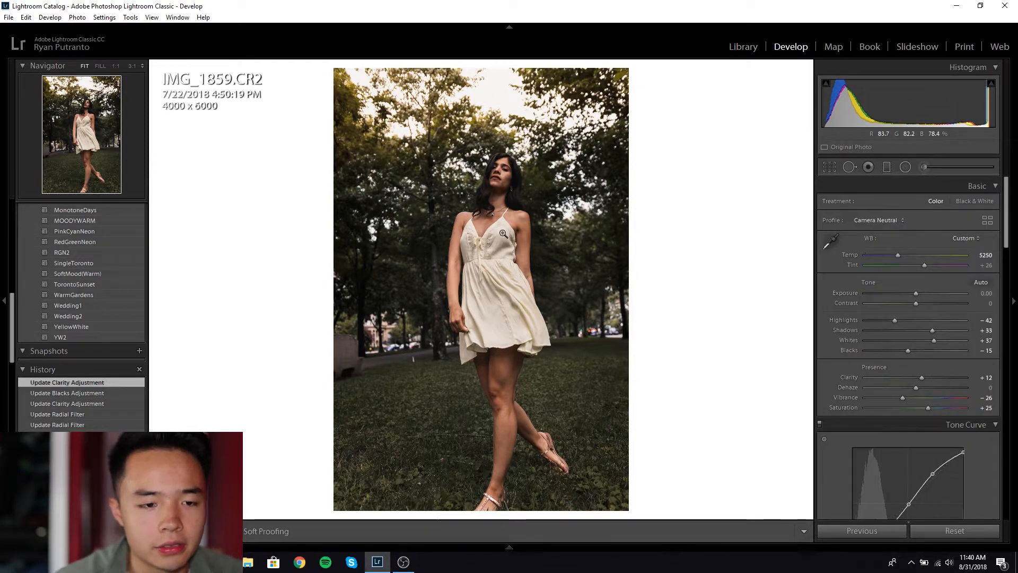
click(503, 234)
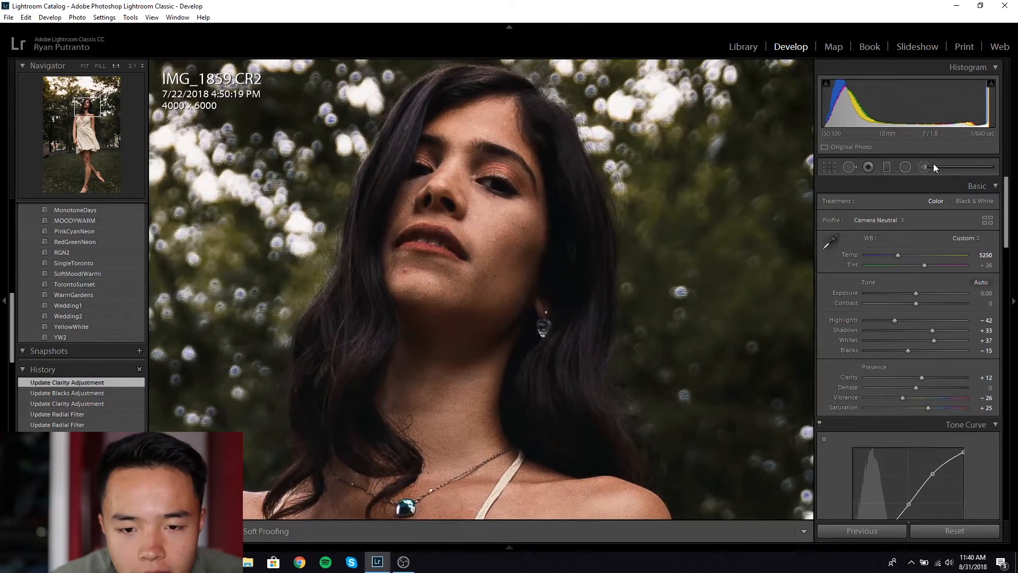
click(927, 167)
click(898, 202)
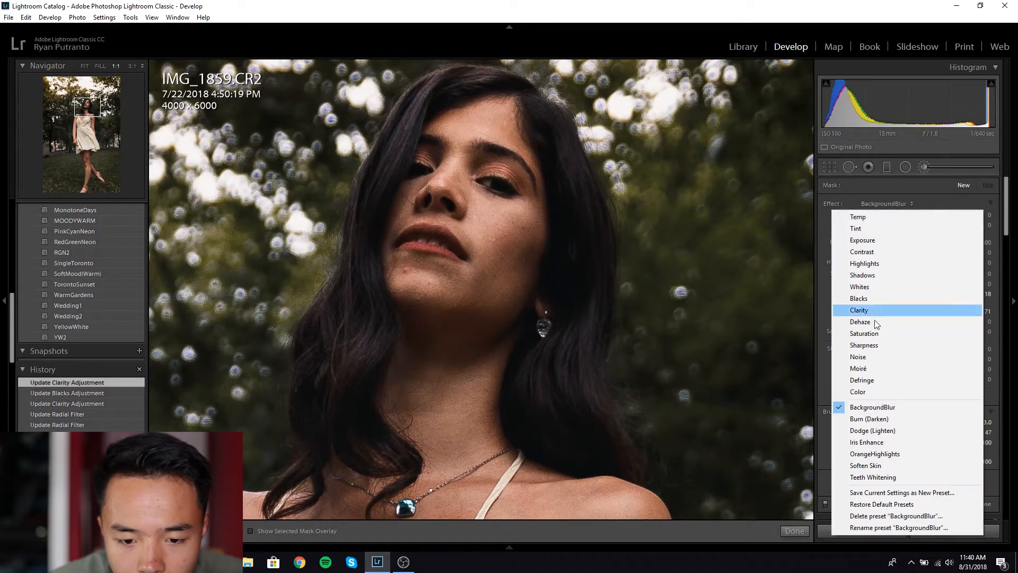
click(893, 444)
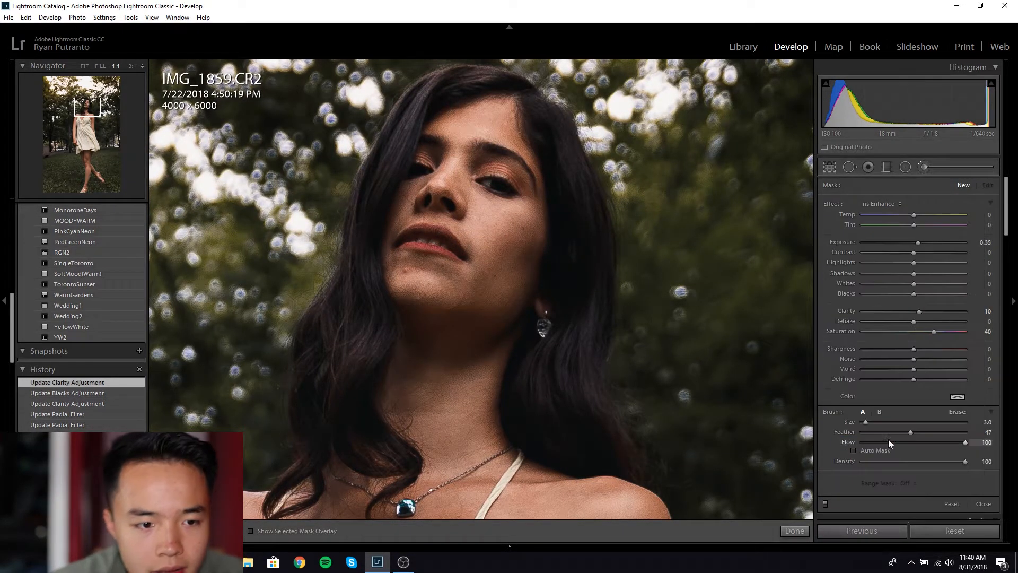
click(502, 186)
Step: Paint a Teeth Whitening brush stroke onto the white of her eye
click(891, 203)
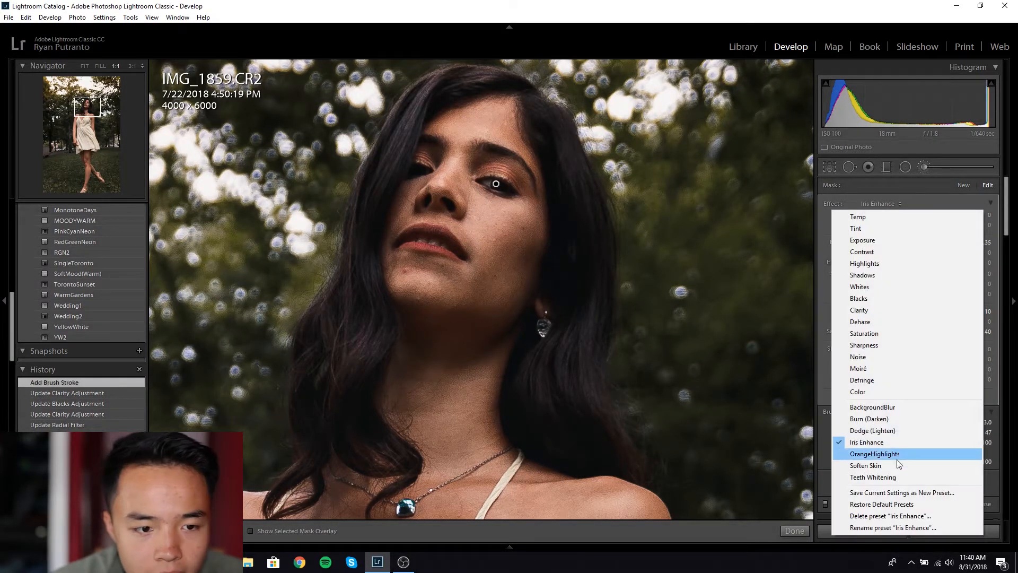
click(899, 479)
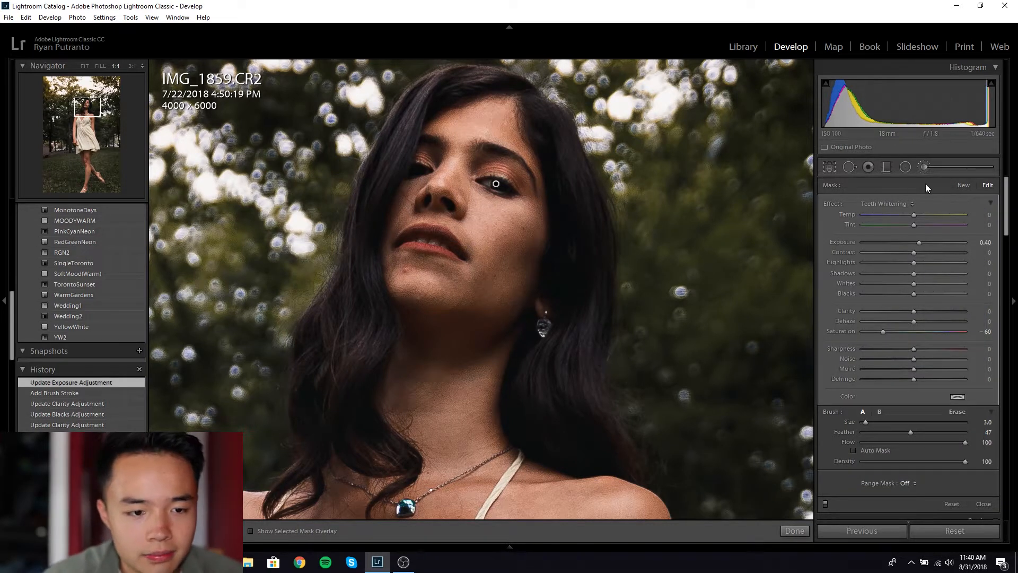
key(ctrl+z)
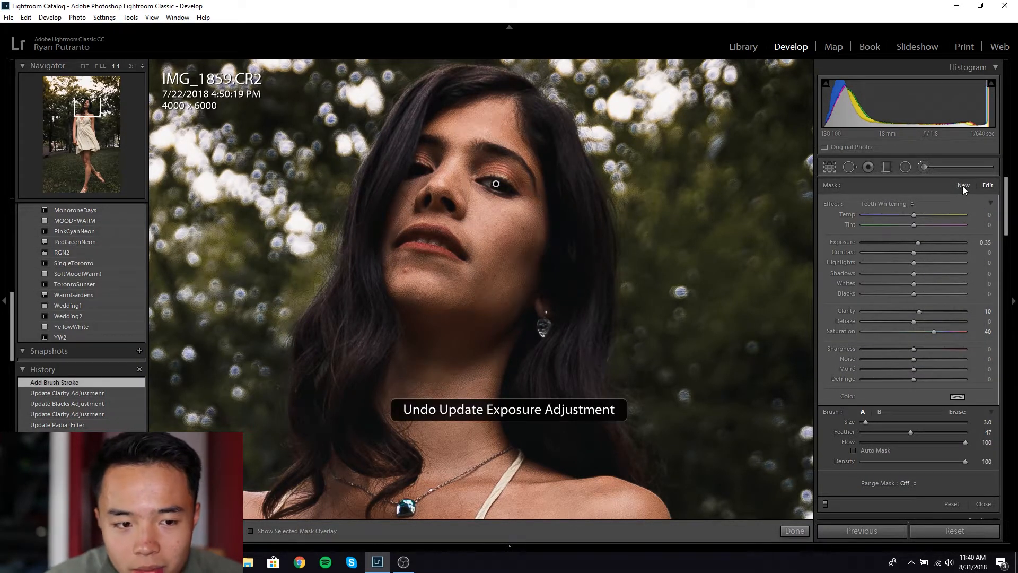
click(962, 186)
click(892, 202)
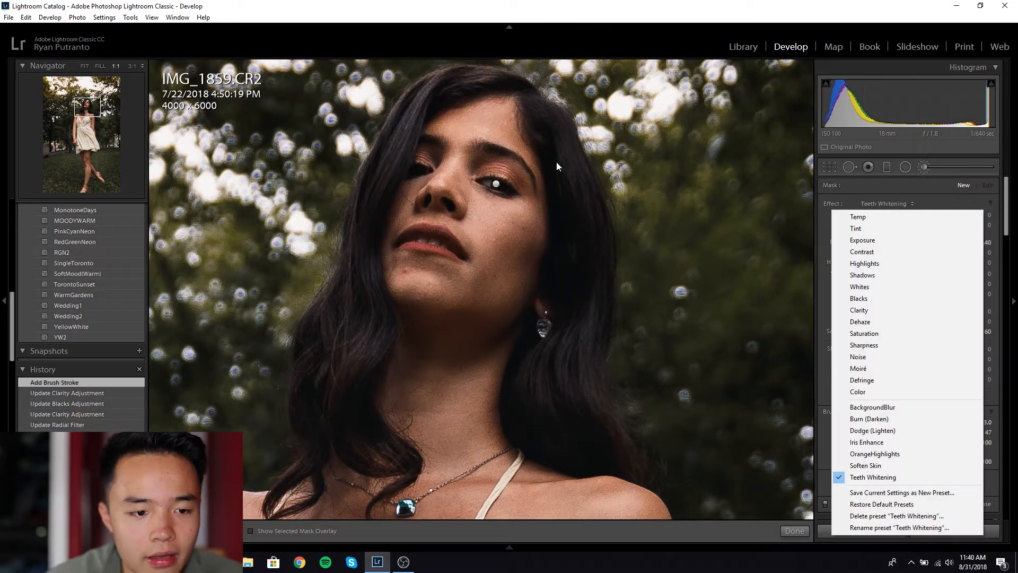
click(487, 181)
click(487, 183)
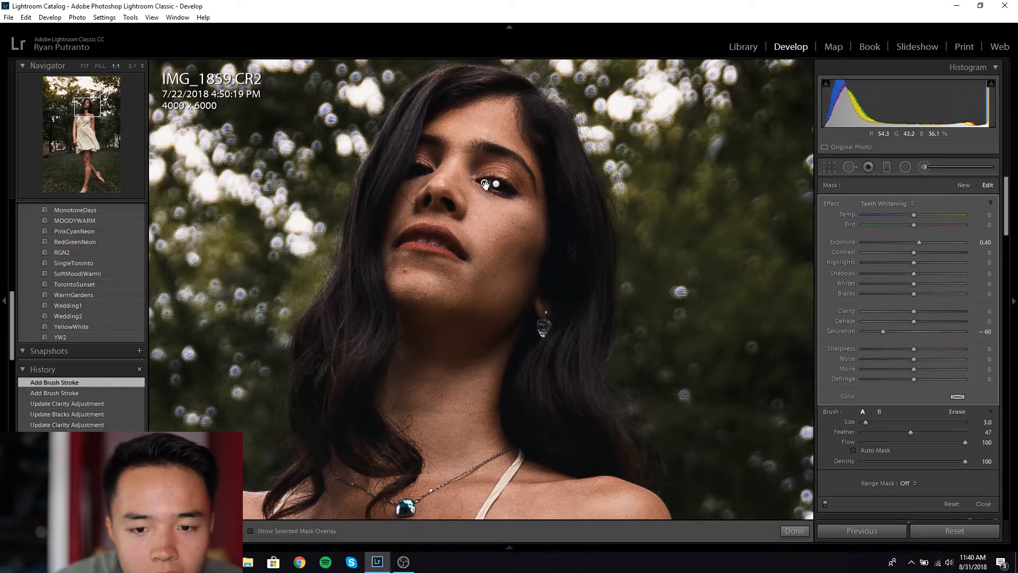
Step: Paint a Clarity brush stroke with Sharpness 61 on her eye and finish the brush edits
click(963, 187)
click(909, 203)
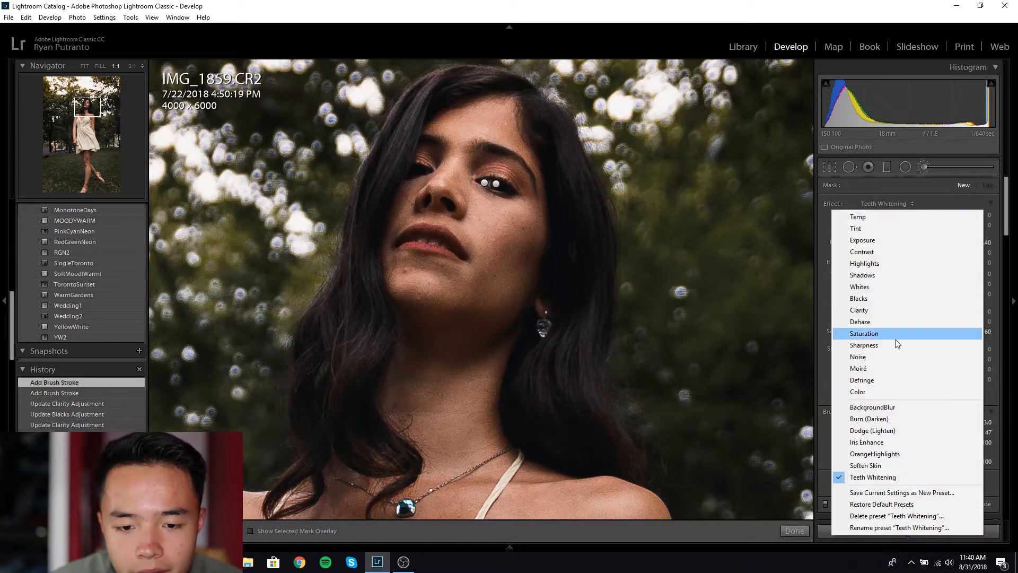
click(880, 314)
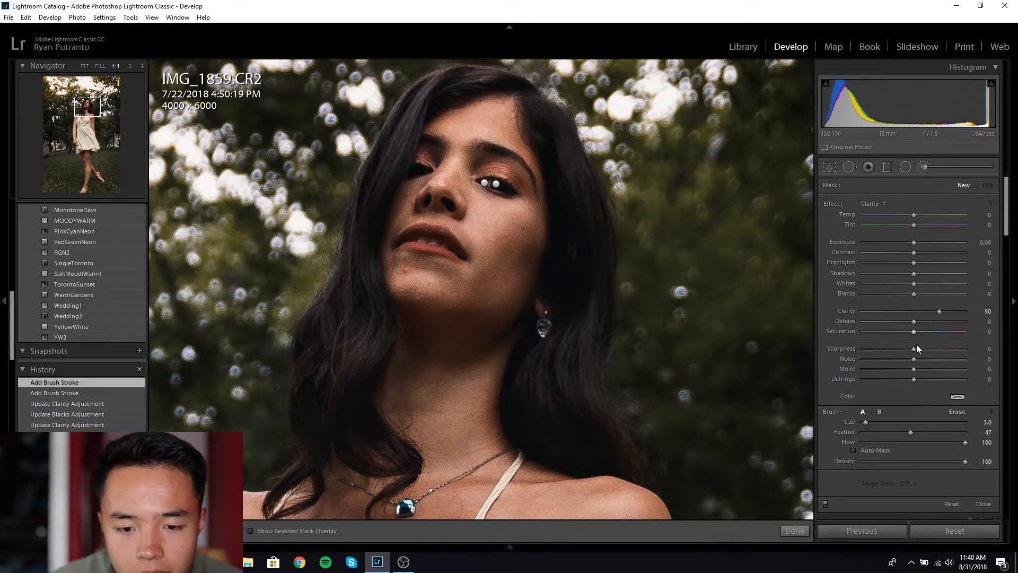
drag(914, 348, 944, 349)
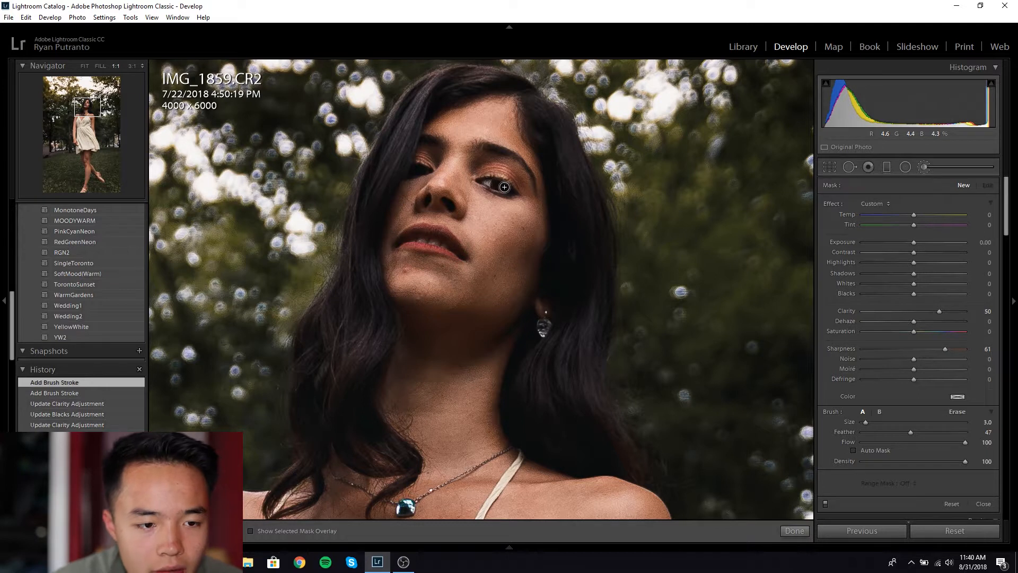
click(476, 187)
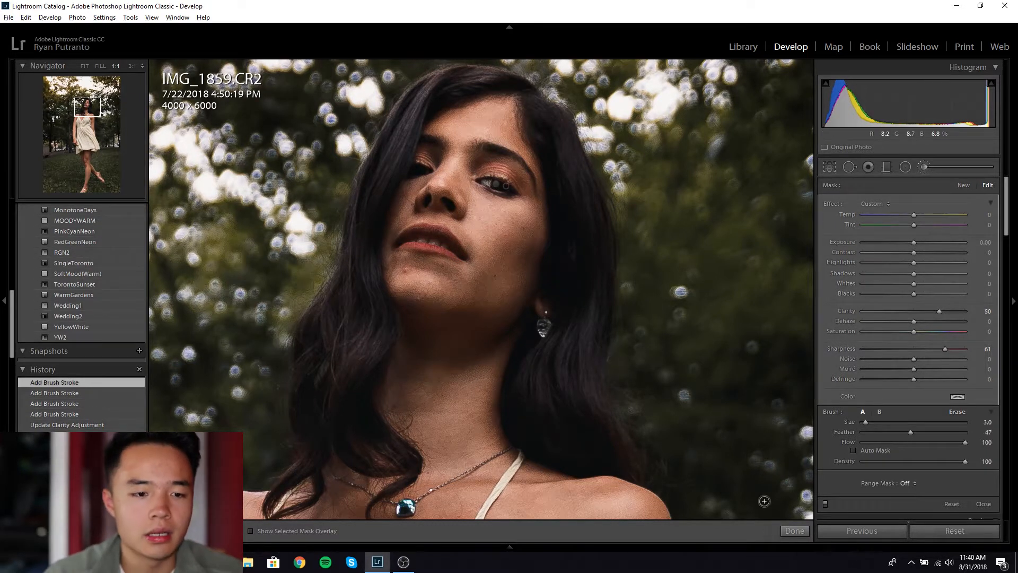
click(794, 531)
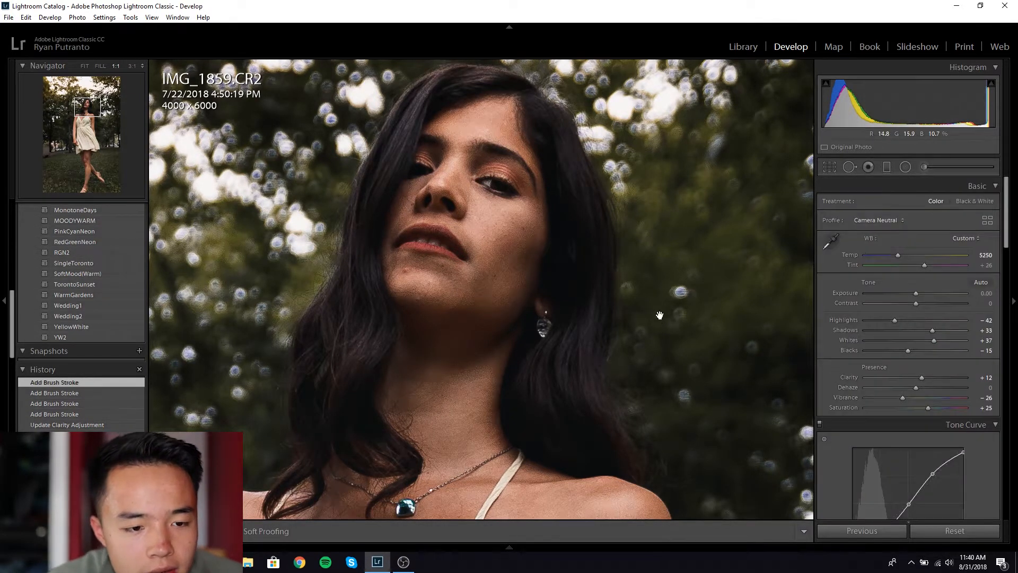
Step: Zoom back to the full portrait and compare it with the unedited Before view
click(660, 242)
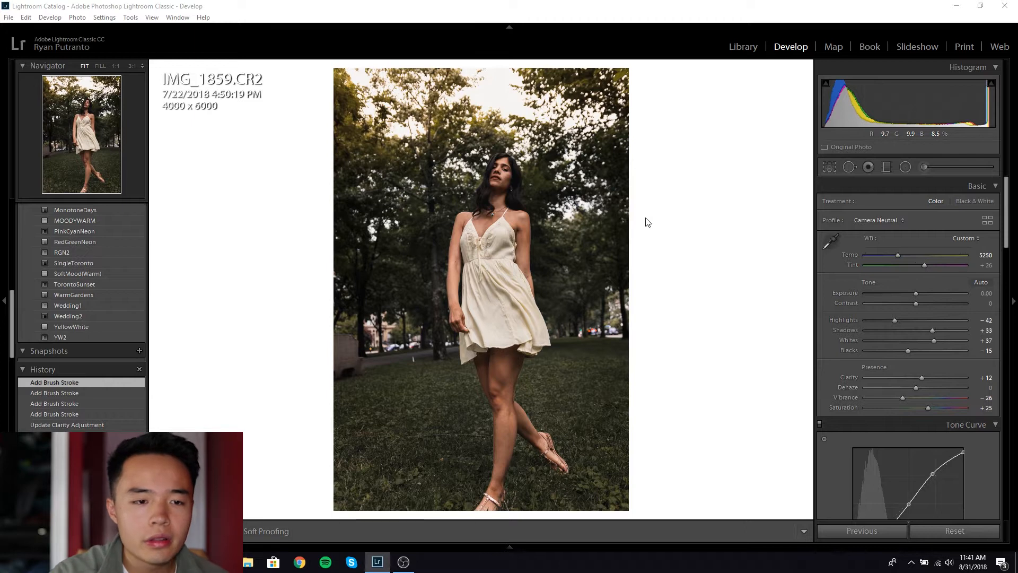
key(backslash)
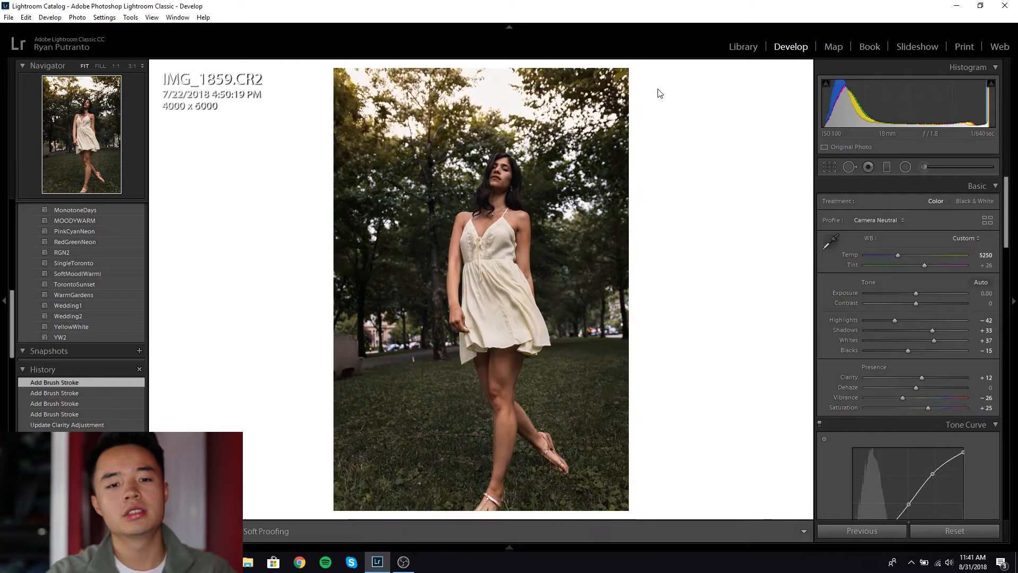
Step: Return to the Library module to browse the shoot's thumbnails in Grid view
click(742, 47)
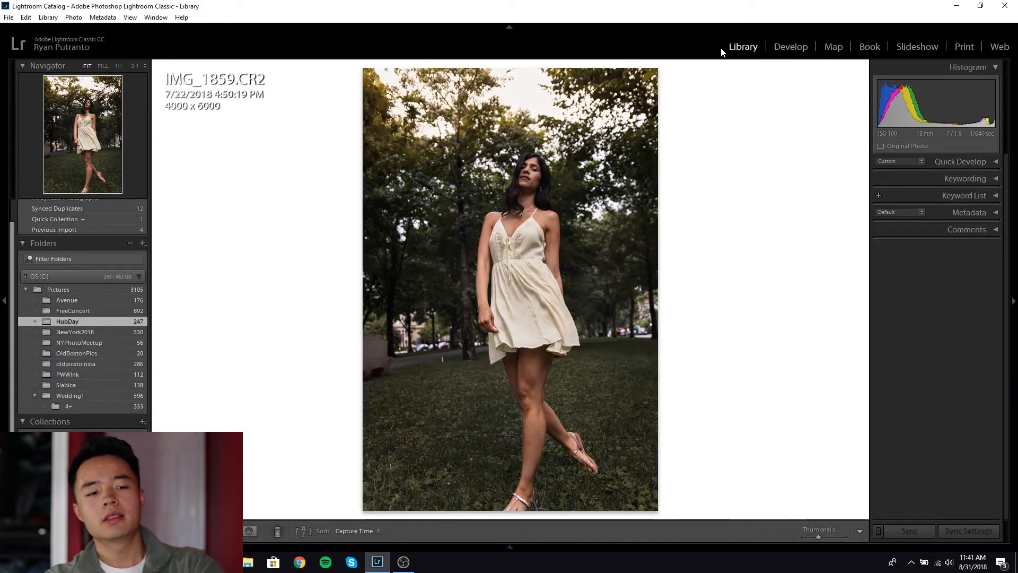